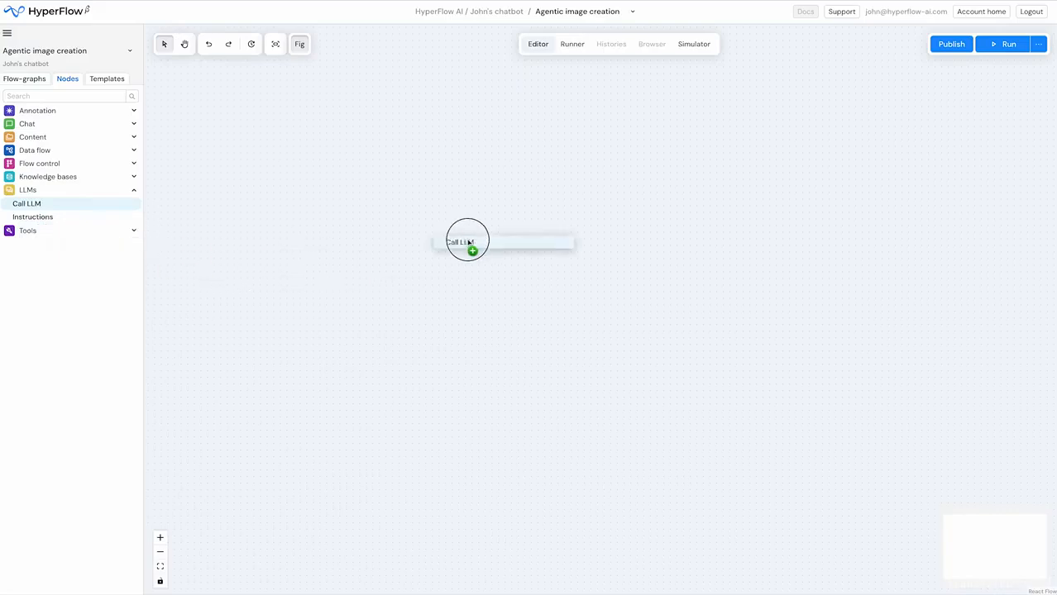
- Add two Call LLM nodes to the canvas and space them side by side with a gap between them
{"action": "left_click_drag", "start_coordinate": [28, 207], "coordinate": [714, 266]}
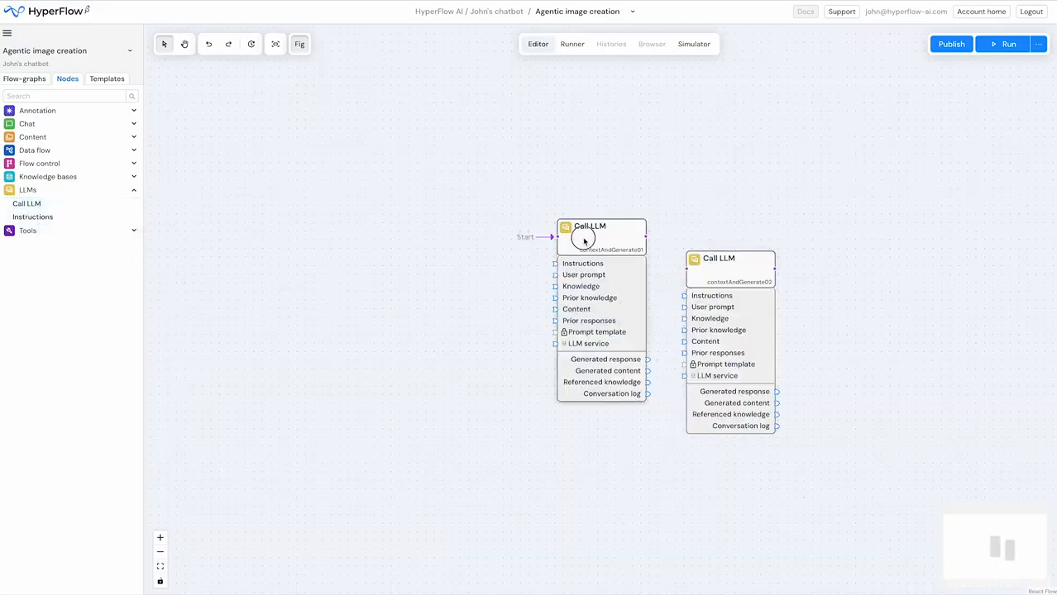
{"action": "left_click_drag", "start_coordinate": [584, 240], "coordinate": [457, 273]}
{"action": "left_click_drag", "start_coordinate": [717, 276], "coordinate": [633, 280]}
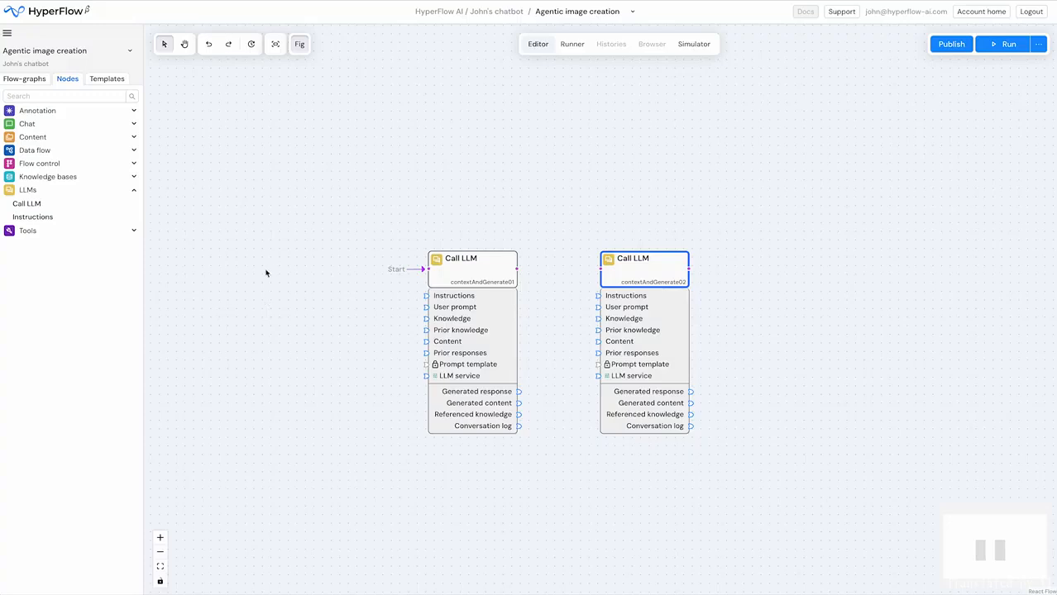
- Add a User input node and align it in the same row, before the first Call LLM node
{"action": "right_click", "coordinate": [212, 201]}
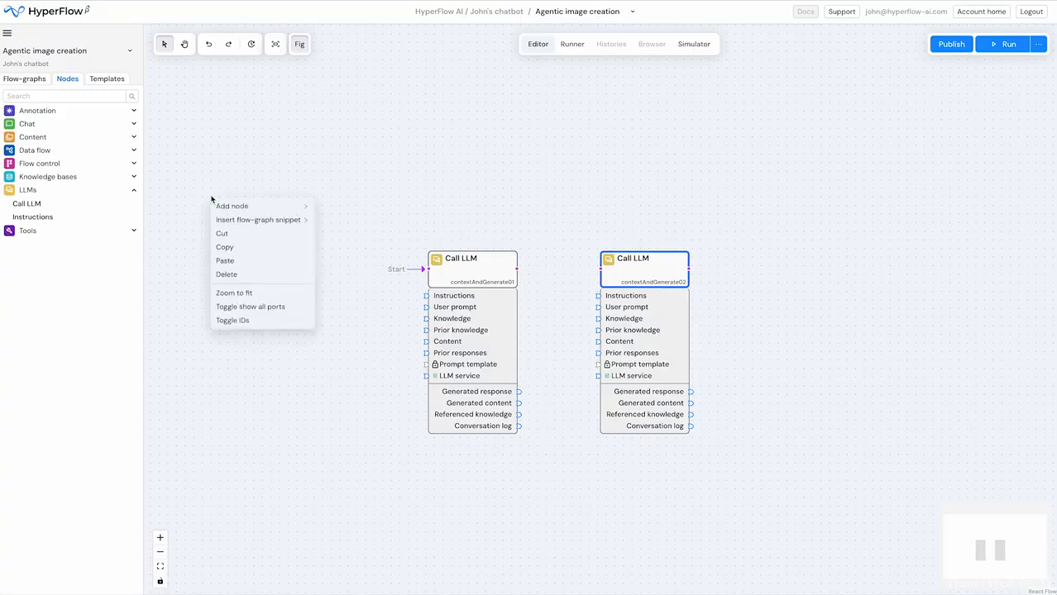
{"action": "mouse_move", "coordinate": [222, 209]}
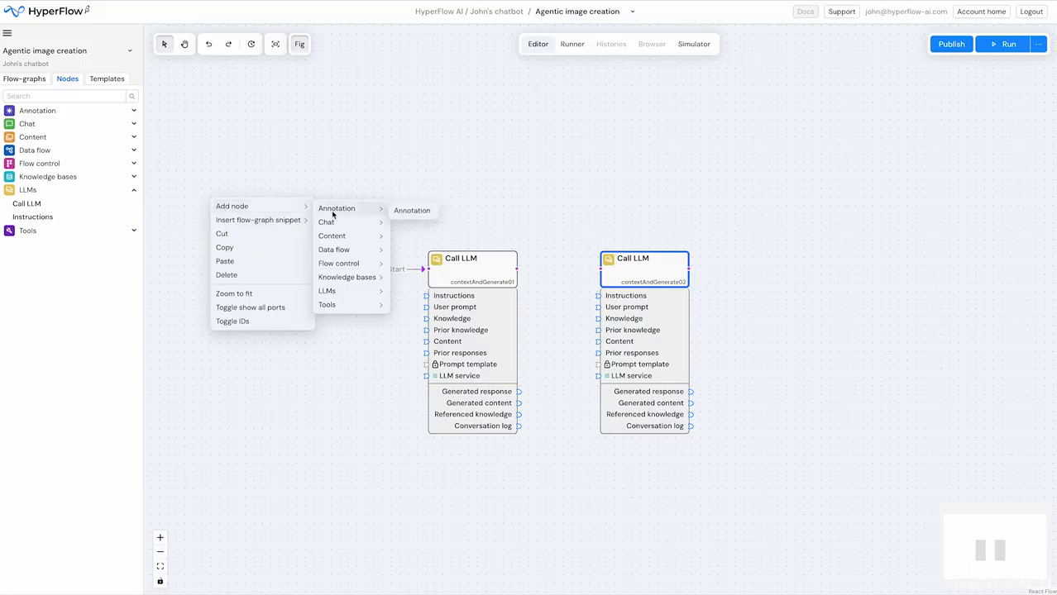
{"action": "mouse_move", "coordinate": [331, 224]}
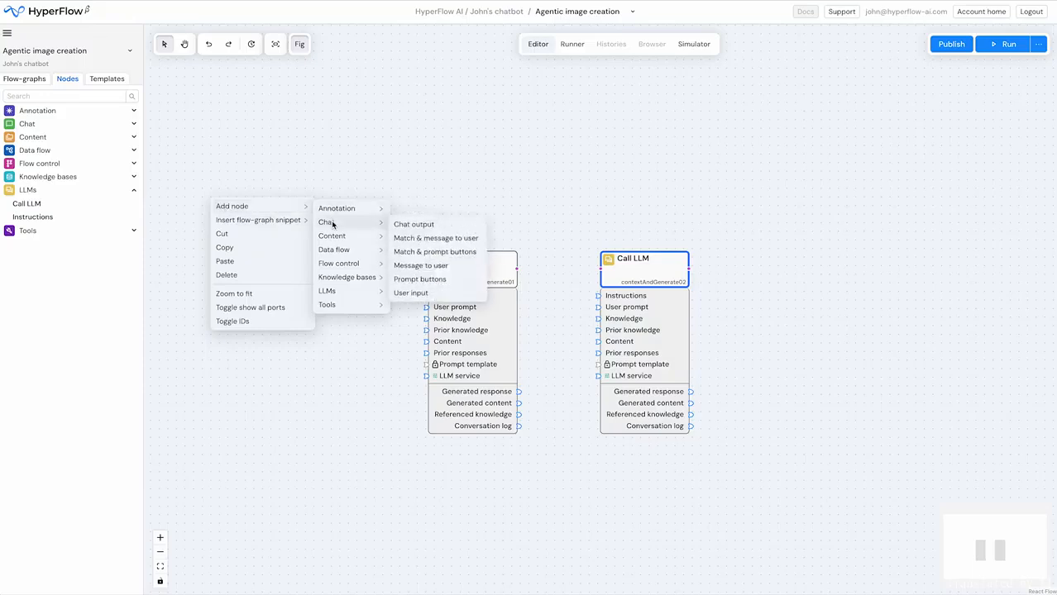
{"action": "left_click", "coordinate": [409, 293]}
{"action": "left_click_drag", "start_coordinate": [266, 212], "coordinate": [292, 264]}
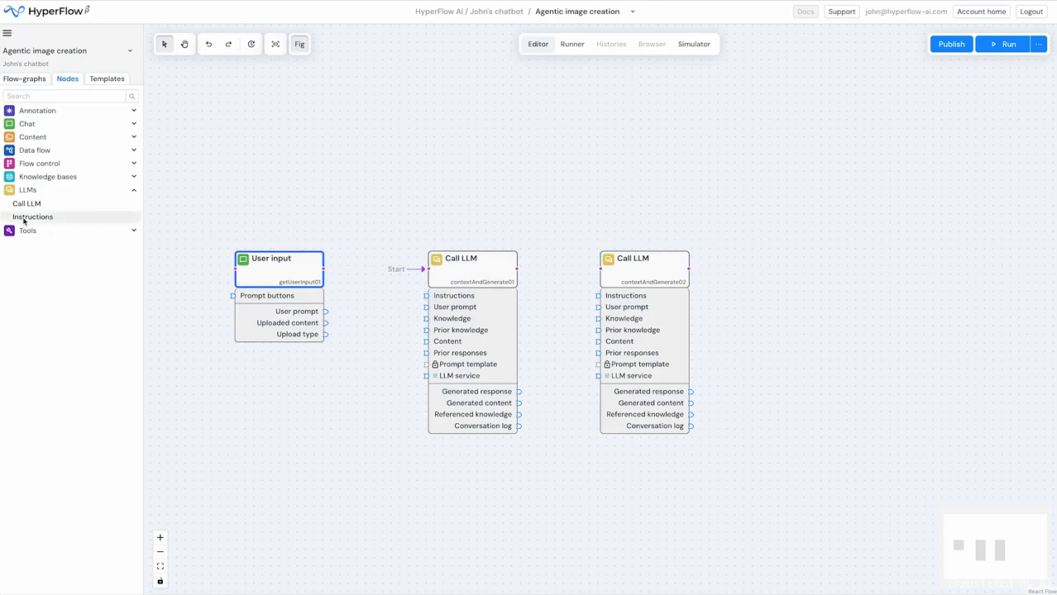
- Add an Instructions node above the Call LLM nodes and shift the second Call LLM slightly farther from the first
{"action": "left_click_drag", "start_coordinate": [25, 217], "coordinate": [507, 172]}
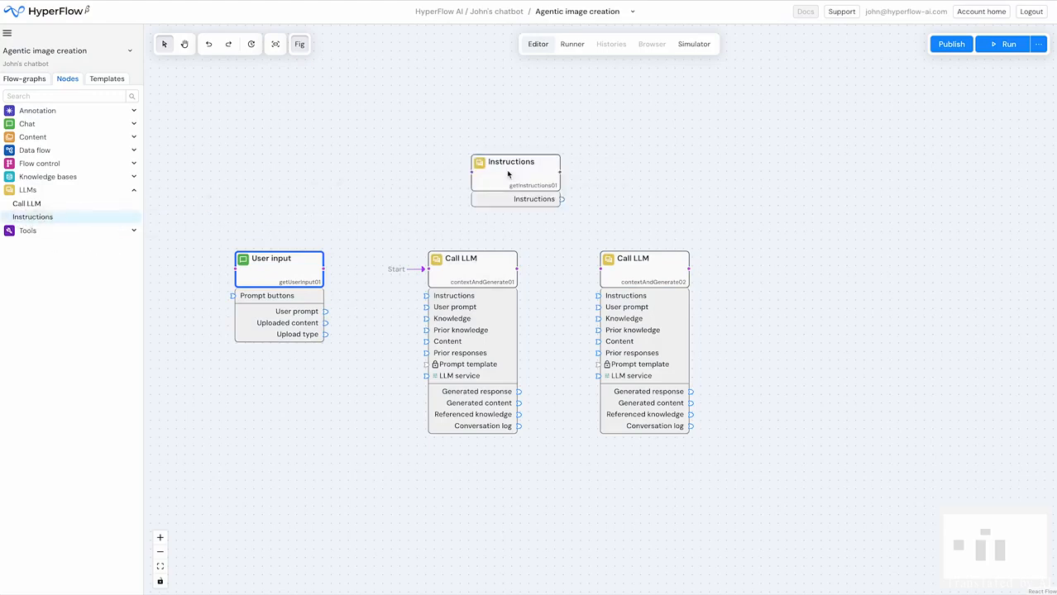
{"action": "left_click_drag", "start_coordinate": [632, 267], "coordinate": [644, 267]}
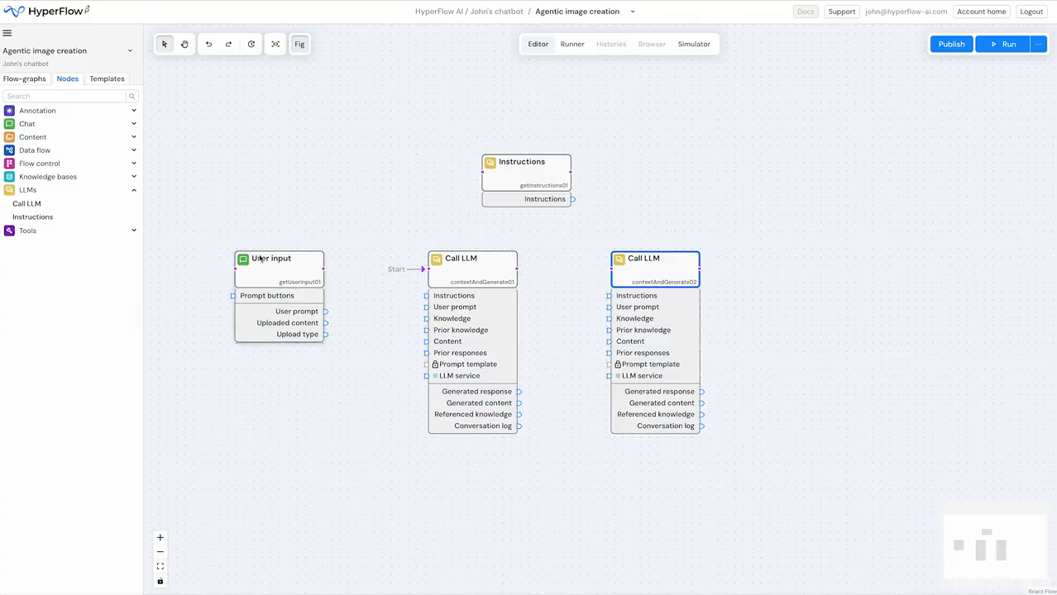
- Make User input the start node and connect the flow through both Call LLM nodes, looping from the second back to the first
{"action": "right_click", "coordinate": [267, 275]}
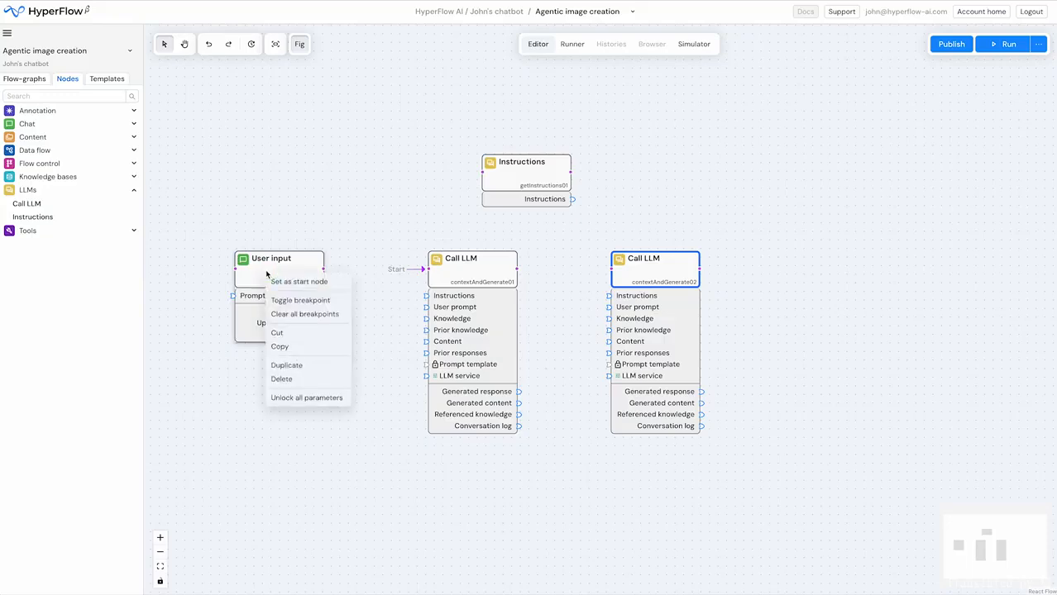
{"action": "left_click", "coordinate": [280, 283]}
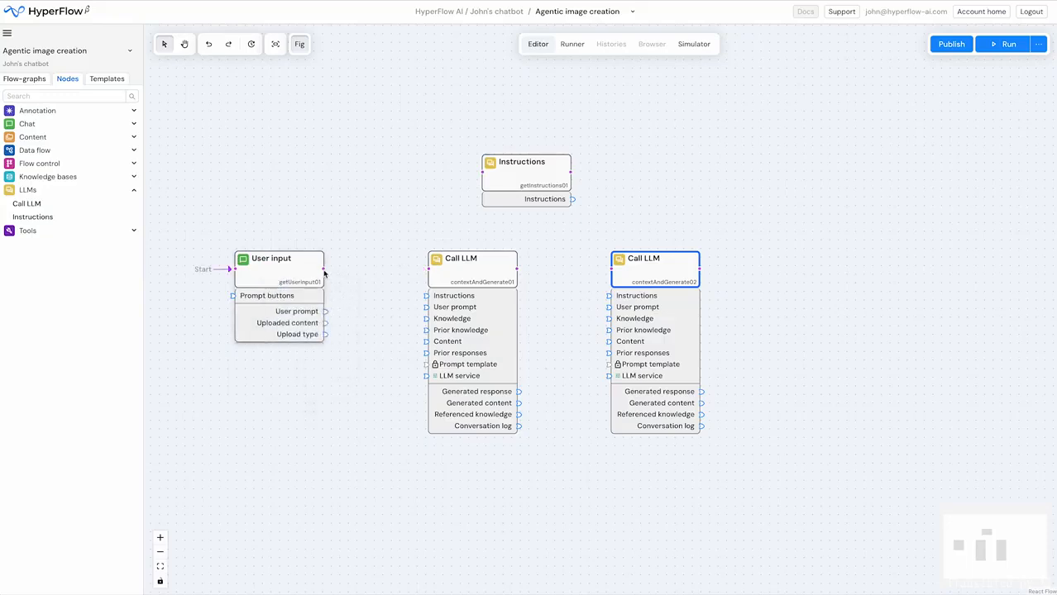
{"action": "left_click_drag", "start_coordinate": [323, 269], "coordinate": [430, 275]}
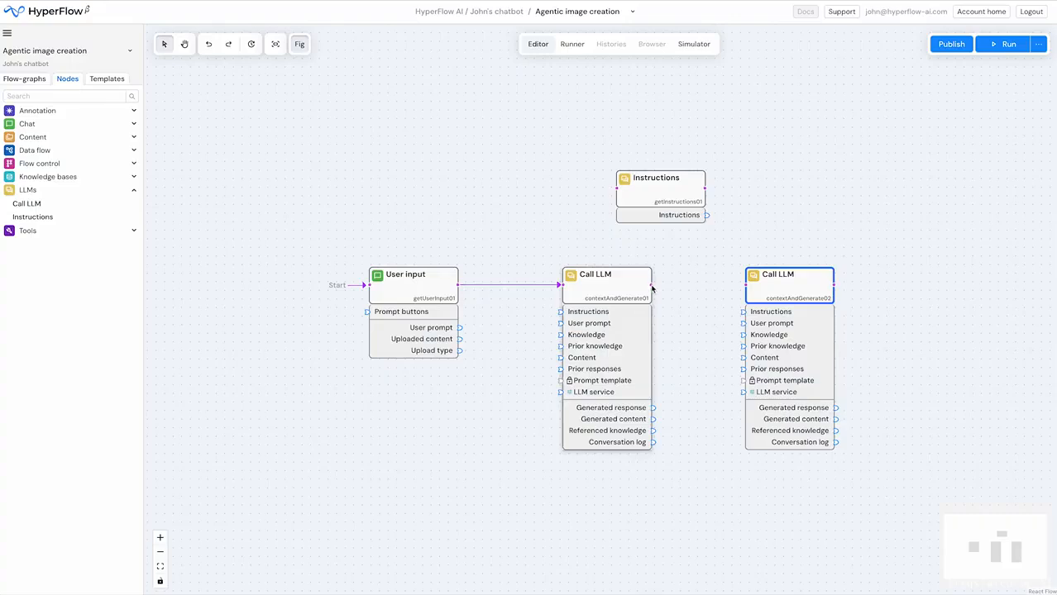
{"action": "left_click_drag", "start_coordinate": [651, 288], "coordinate": [742, 285]}
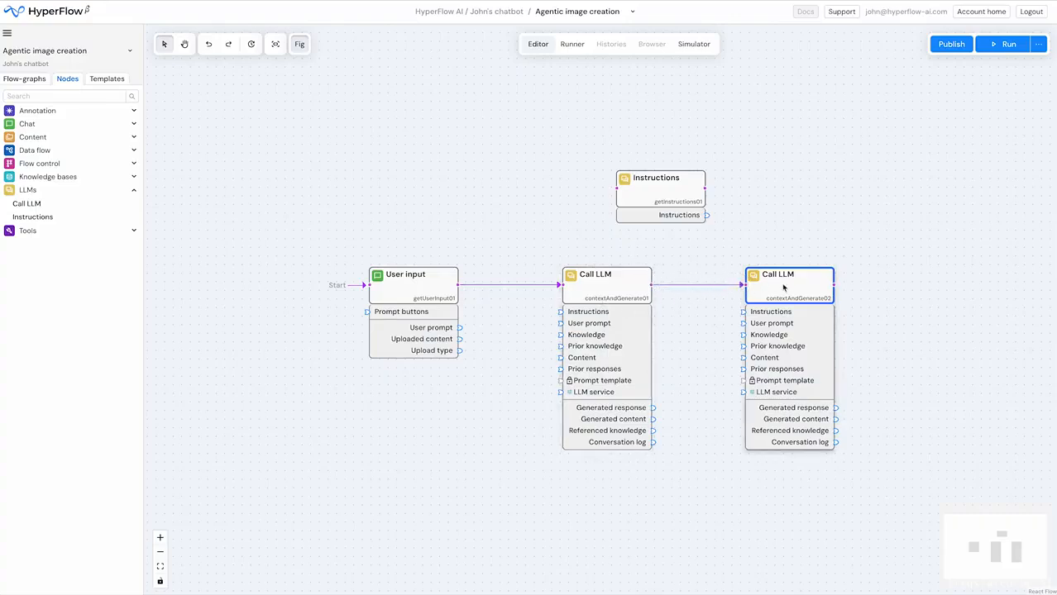
{"action": "left_click_drag", "start_coordinate": [835, 285], "coordinate": [562, 282]}
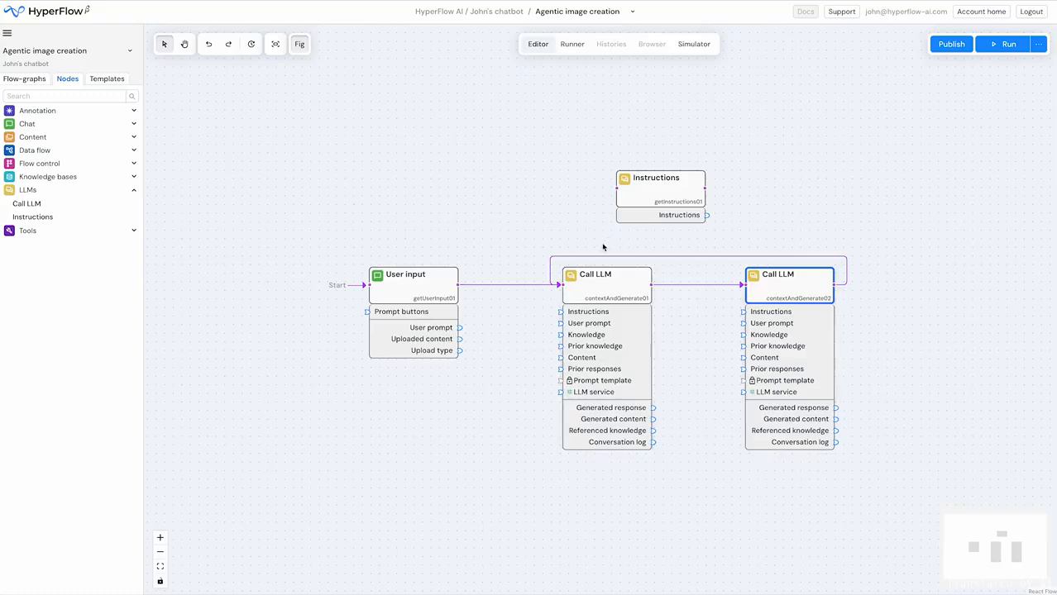
- Add a Loop controller node to the right of the second Call LLM node
{"action": "left_click_drag", "start_coordinate": [712, 356], "coordinate": [617, 376]}
{"action": "left_click", "coordinate": [52, 164]}
{"action": "left_click_drag", "start_coordinate": [50, 191], "coordinate": [850, 300]}
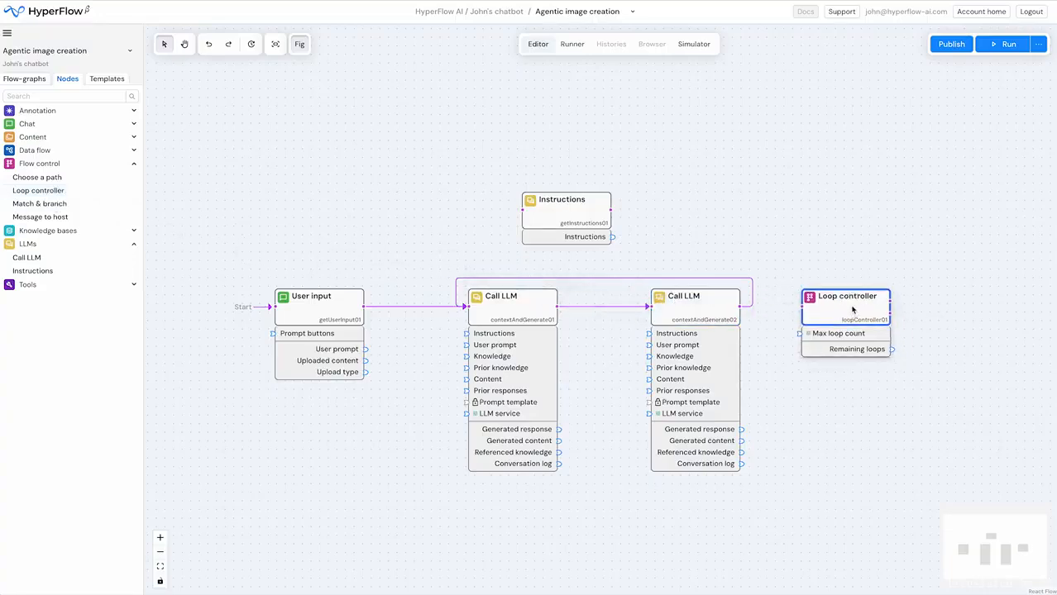
- Replace the direct loop-back so the flow runs from the second Call LLM through the Loop controller back to the first Call LLM
{"action": "left_click", "coordinate": [762, 313]}
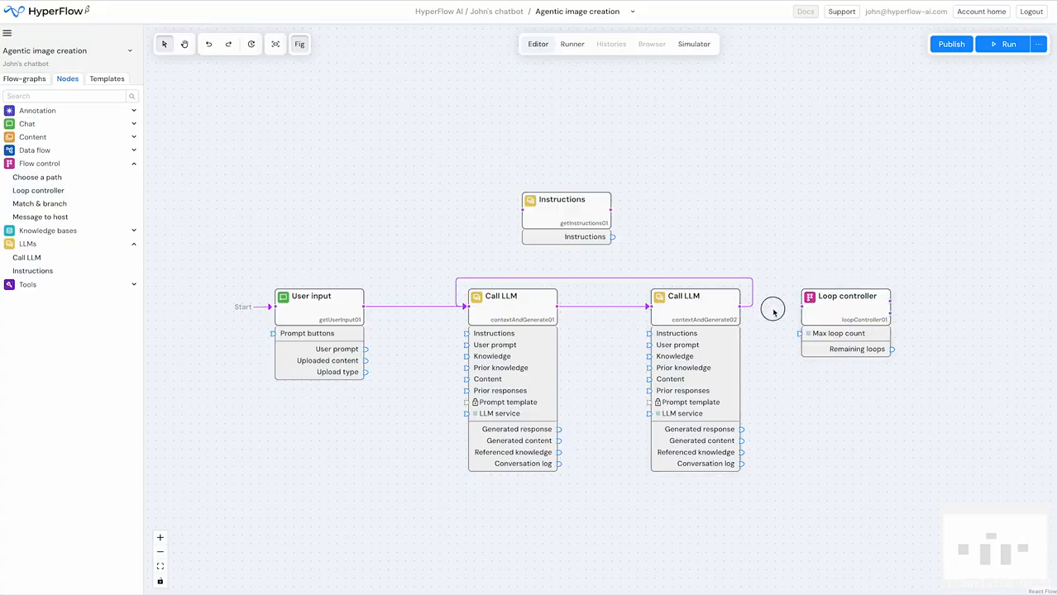
{"action": "left_click_drag", "start_coordinate": [738, 305], "coordinate": [740, 248]}
{"action": "left_click_drag", "start_coordinate": [891, 305], "coordinate": [474, 306]}
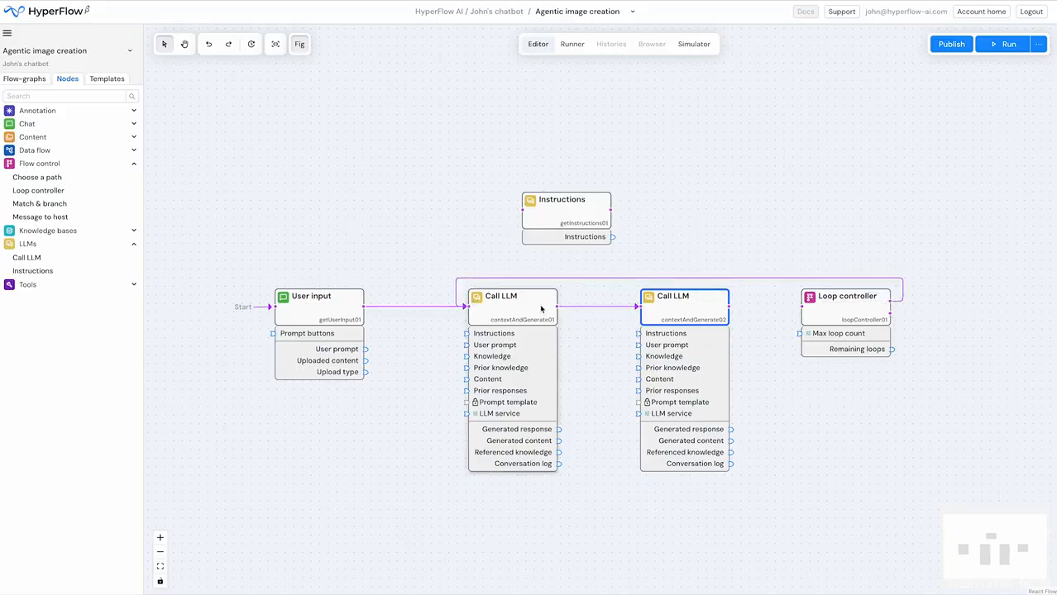
{"action": "left_click_drag", "start_coordinate": [730, 309], "coordinate": [799, 307]}
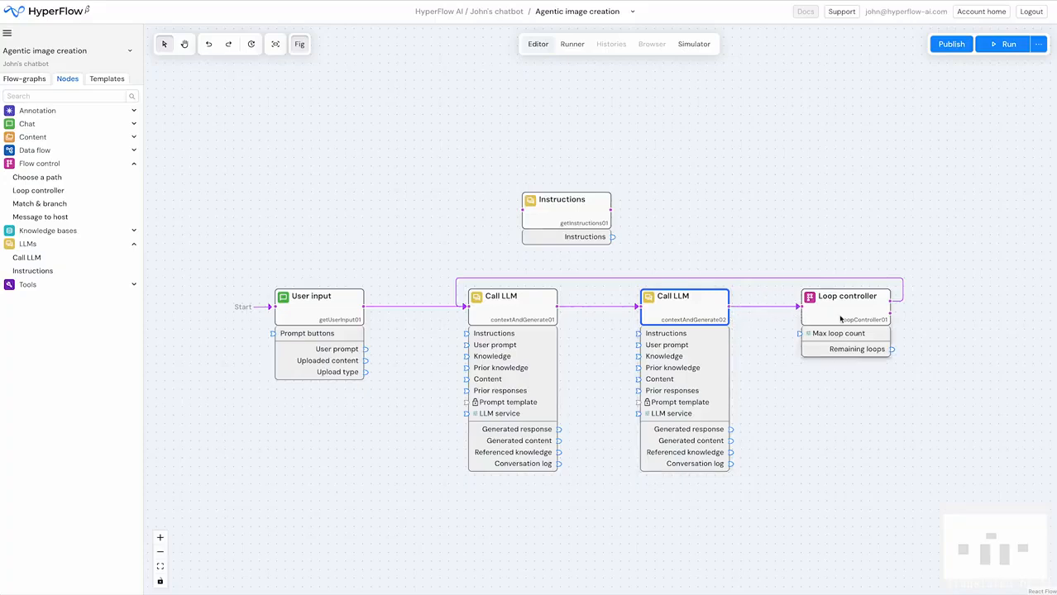
- Set the Loop controller's max loop count to 3 and lock that parameter
{"action": "left_click", "coordinate": [837, 308]}
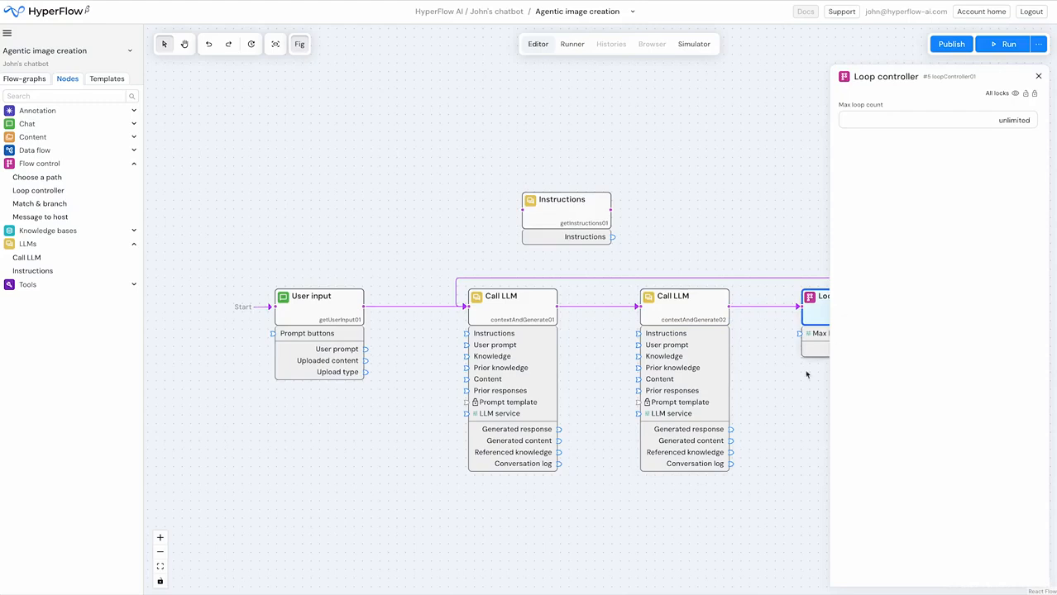
{"action": "left_click_drag", "start_coordinate": [777, 409], "coordinate": [521, 425]}
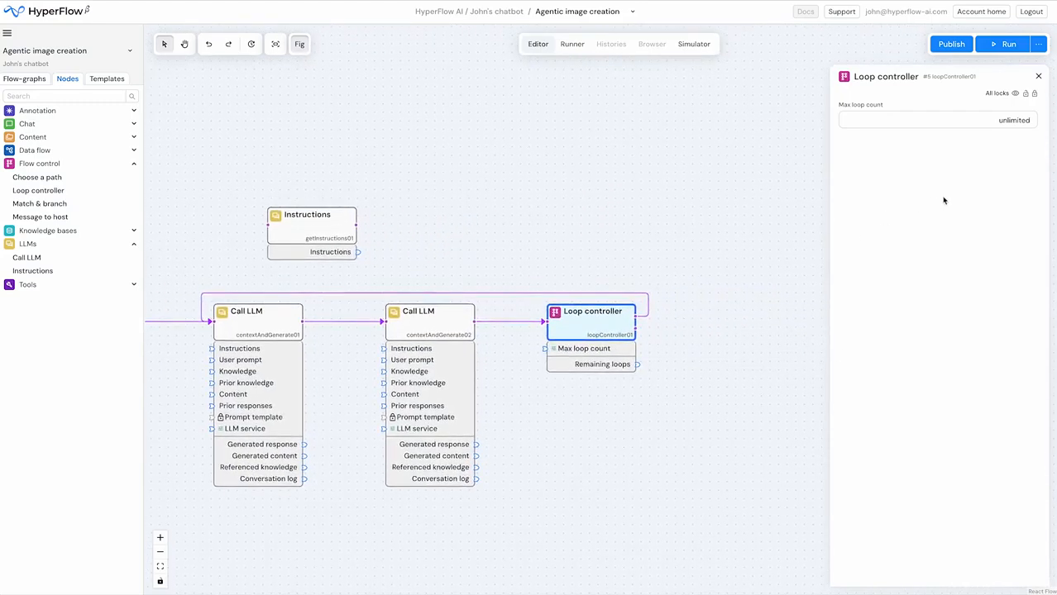
{"action": "double_click", "coordinate": [1005, 123]}
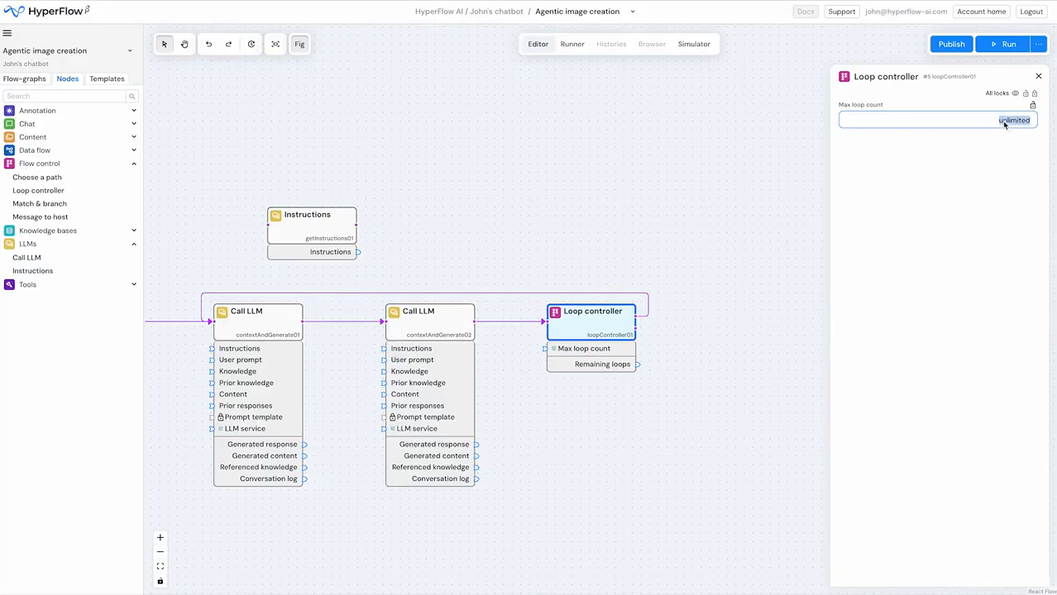
{"action": "type", "text": "3"}
{"action": "left_click", "coordinate": [1007, 171]}
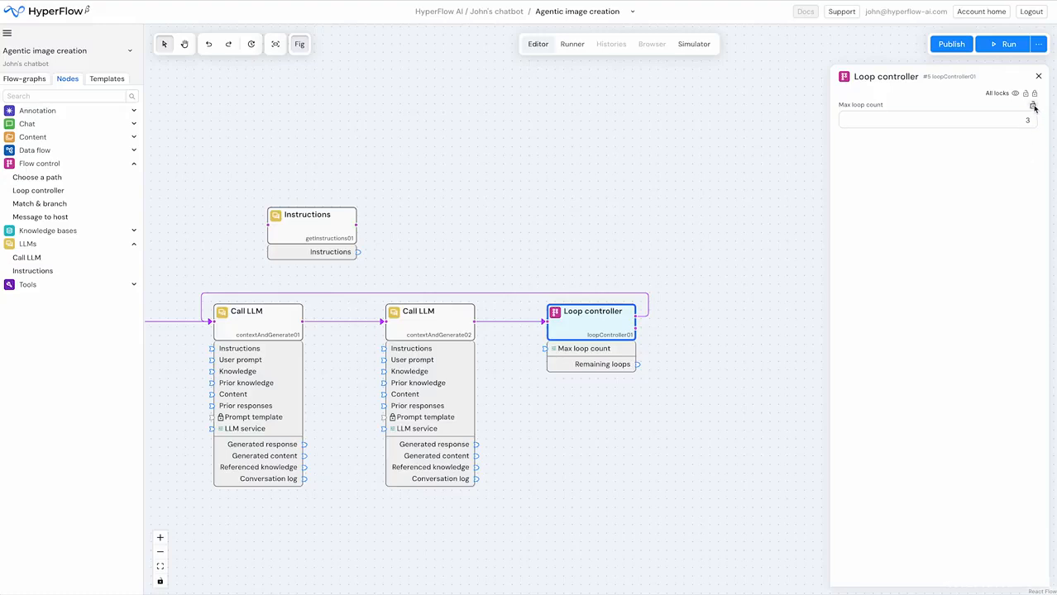
{"action": "left_click", "coordinate": [1033, 106]}
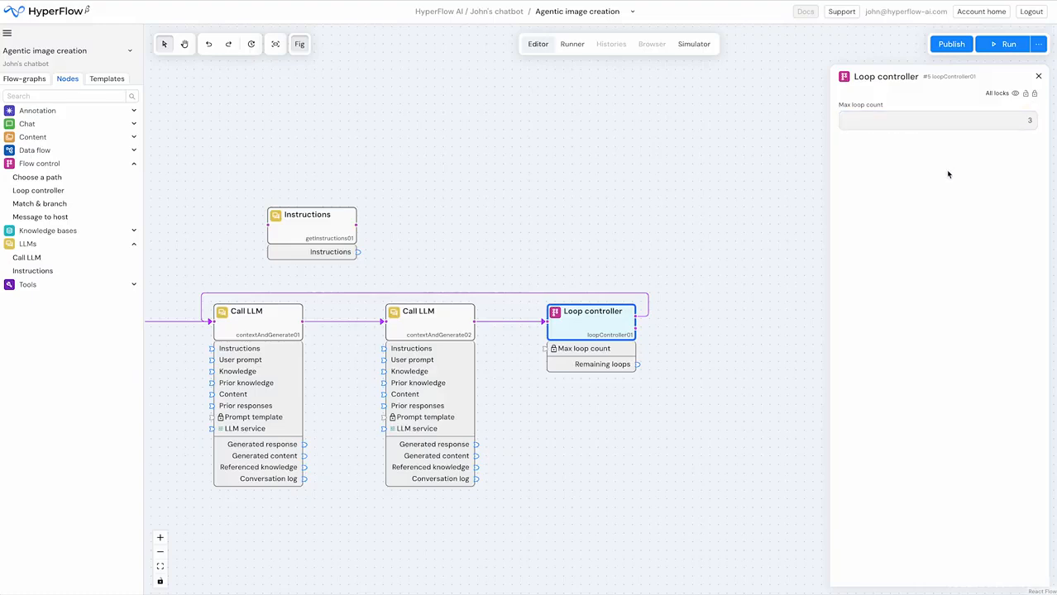
{"action": "left_click", "coordinate": [686, 283]}
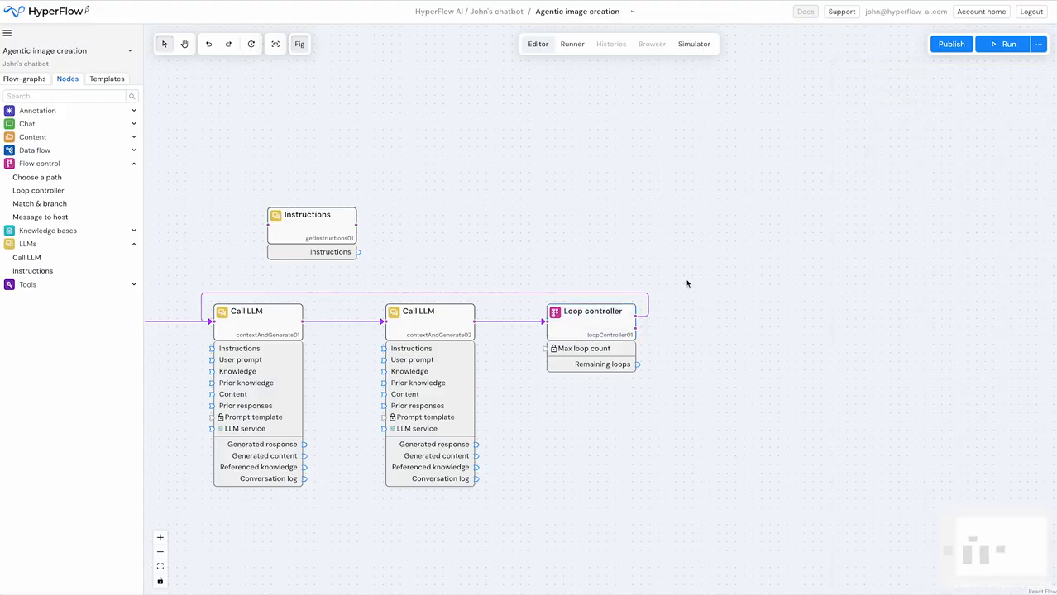
- Unlock the first Call LLM's role, set it to Image generation, and view the available Image LLM services without choosing one
{"action": "left_click_drag", "start_coordinate": [565, 248], "coordinate": [762, 208]}
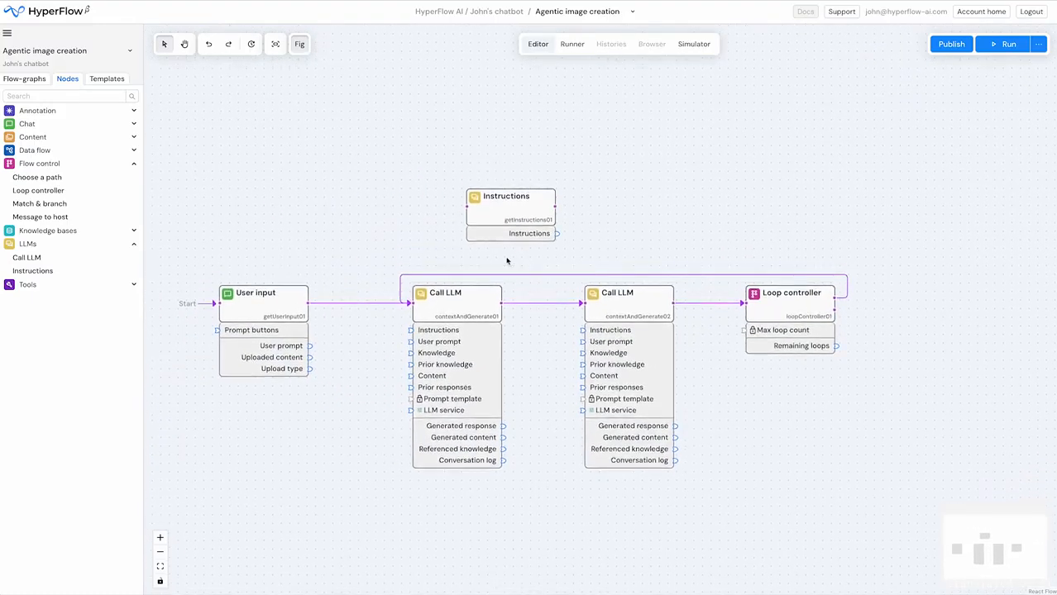
{"action": "left_click", "coordinate": [453, 303]}
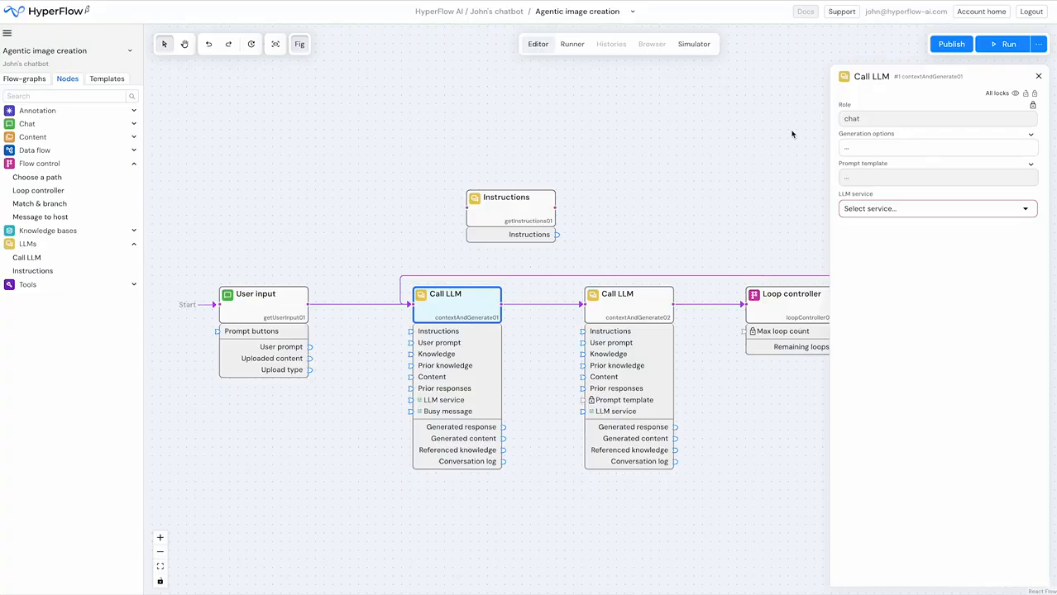
{"action": "left_click", "coordinate": [1032, 106]}
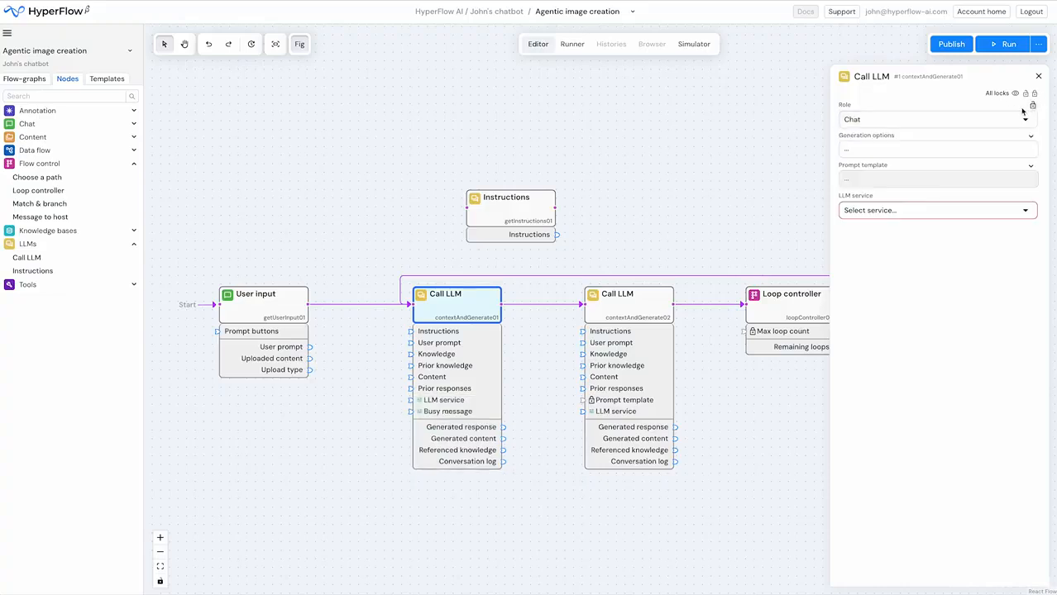
{"action": "left_click", "coordinate": [952, 121]}
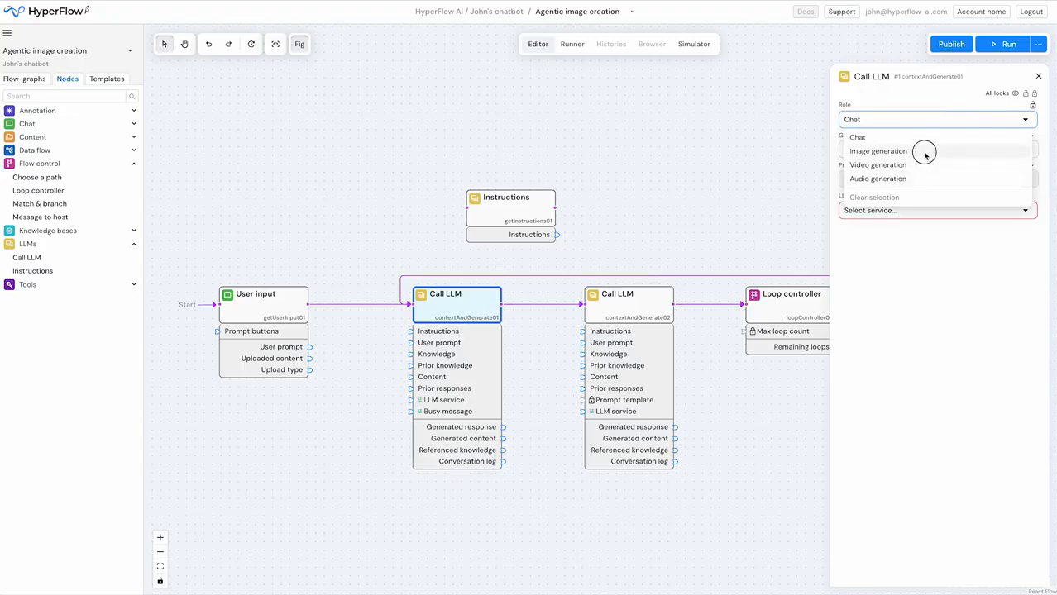
{"action": "left_click", "coordinate": [924, 153]}
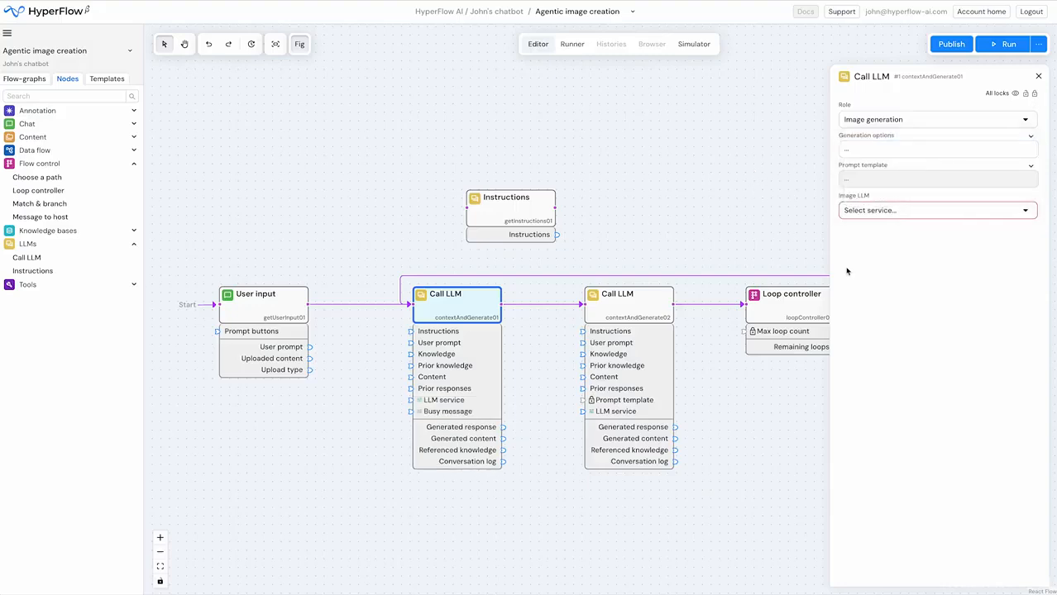
{"action": "left_click", "coordinate": [895, 215]}
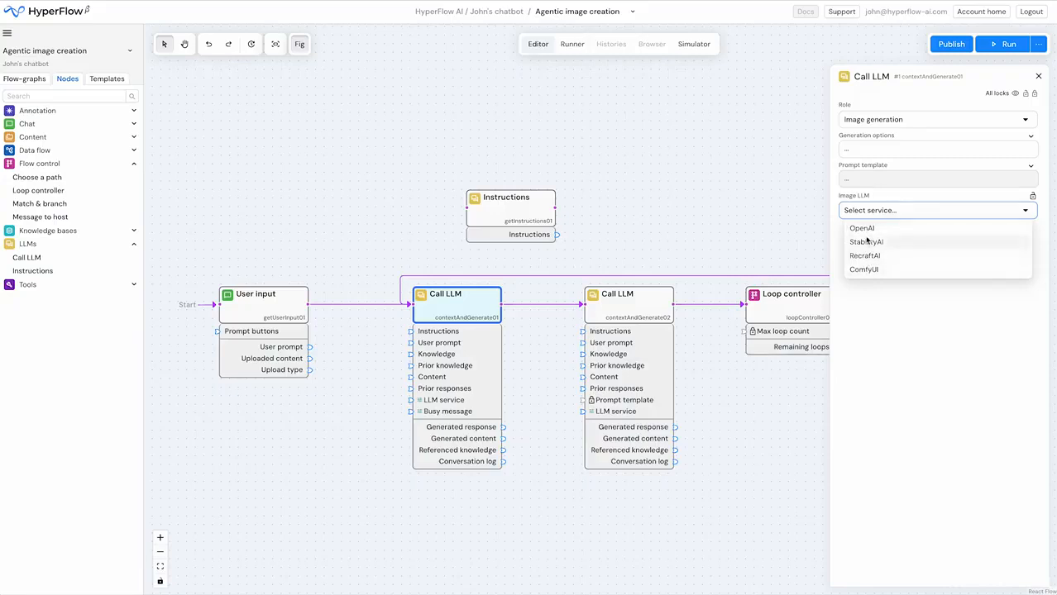
{"action": "left_click", "coordinate": [824, 200]}
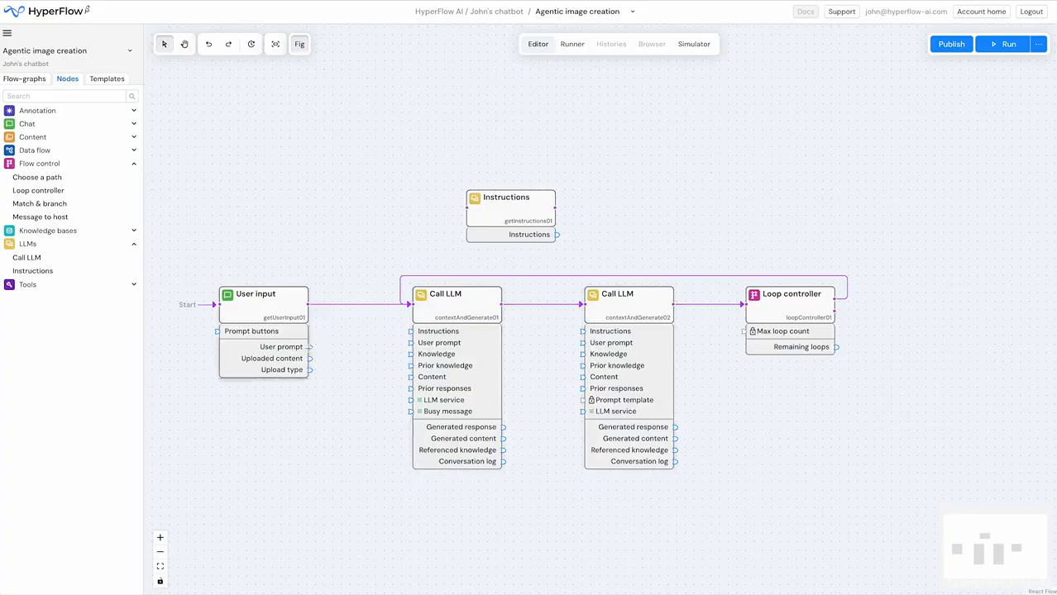
- Connect User input's User prompt to the first Call LLM's User prompt, and that LLM's Generated content to the second Call LLM's Content
{"action": "left_click_drag", "start_coordinate": [310, 347], "coordinate": [410, 343]}
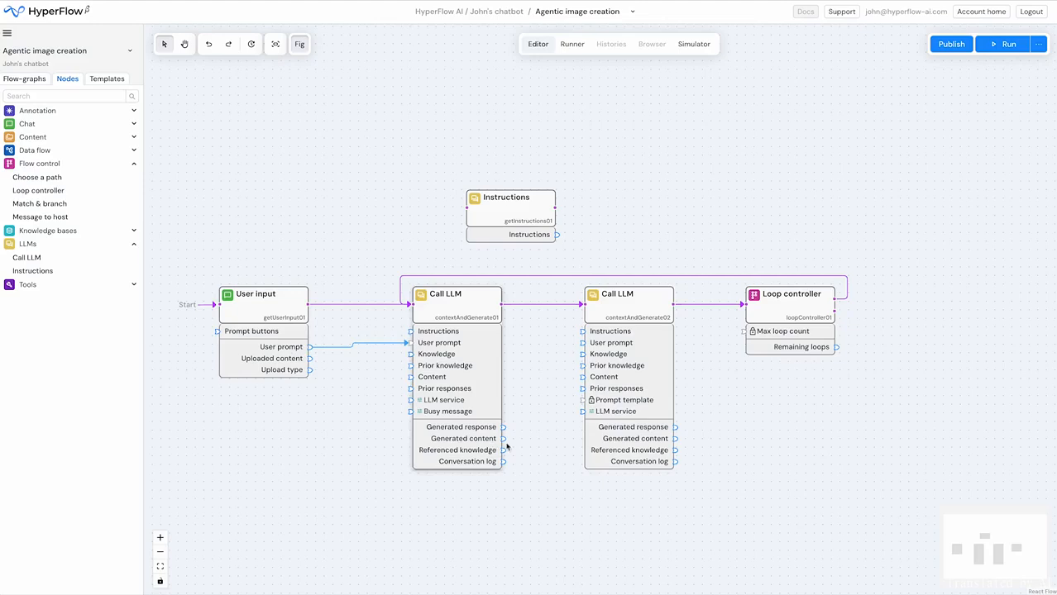
{"action": "left_click_drag", "start_coordinate": [504, 440], "coordinate": [582, 378]}
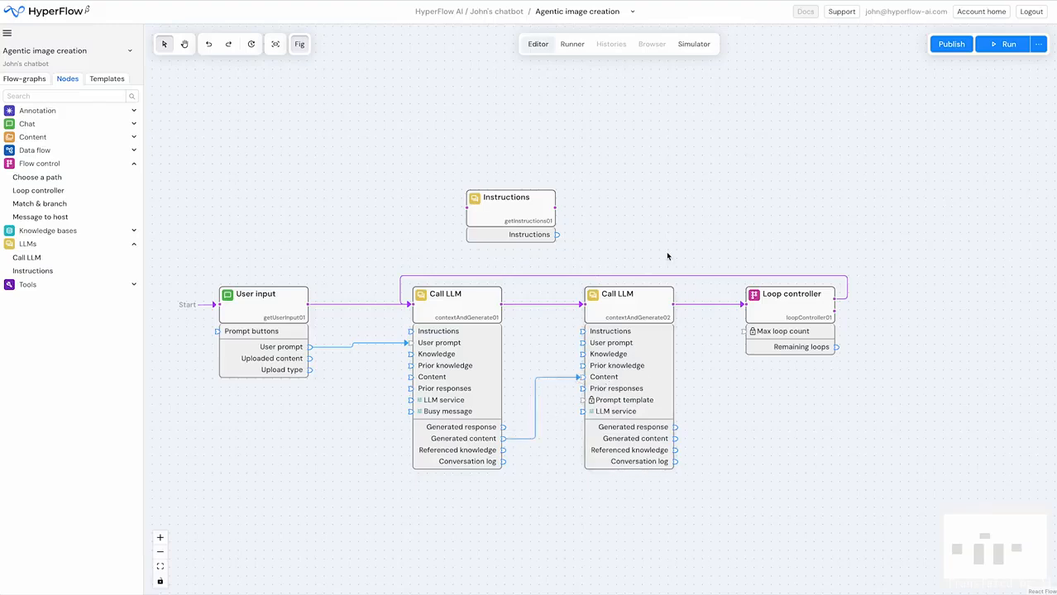
- Connect the Instructions node to the second Call LLM's Instructions, and try linking that LLM's Generated response to the first LLM's User prompt
{"action": "left_click_drag", "start_coordinate": [513, 217], "coordinate": [480, 217]}
{"action": "left_click_drag", "start_coordinate": [525, 237], "coordinate": [574, 339]}
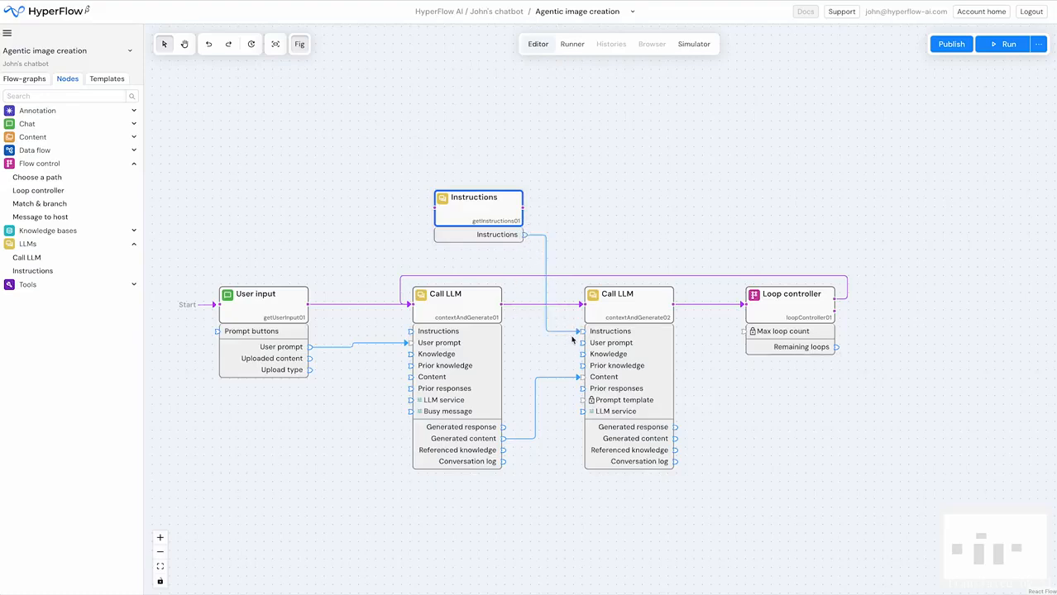
{"action": "left_click_drag", "start_coordinate": [675, 428], "coordinate": [411, 343]}
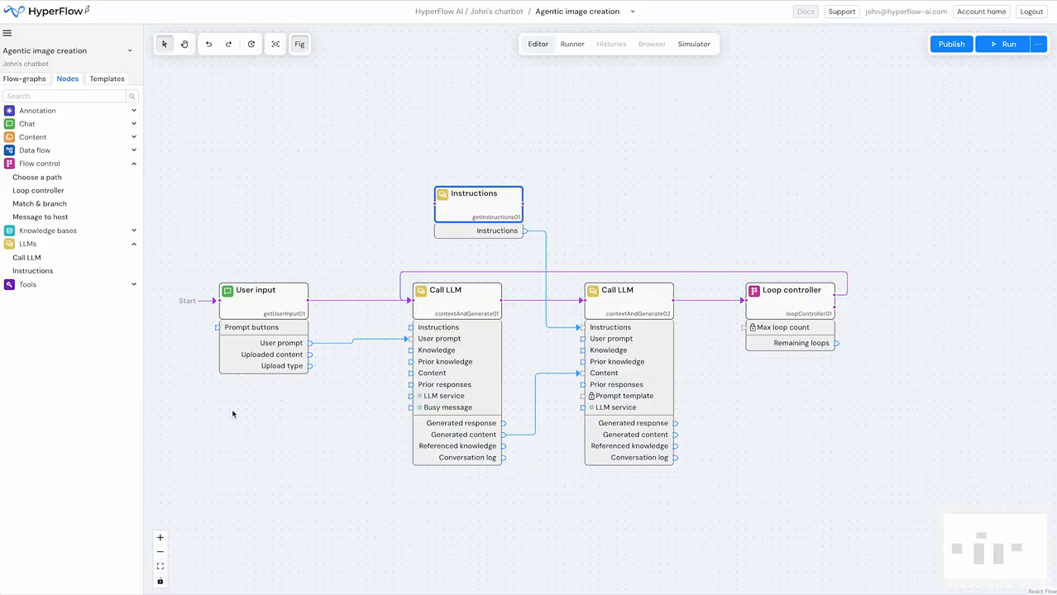
- Expand the Data flow nodes and move the Instructions, Call LLM and Loop controller nodes together to make room after User input
{"action": "left_click", "coordinate": [10, 151]}
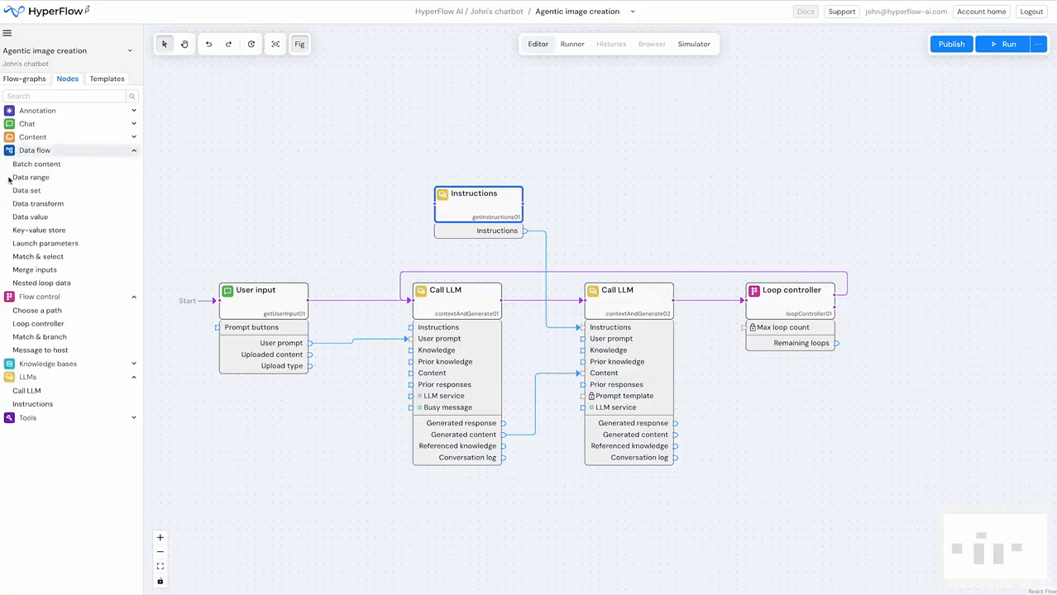
{"action": "left_click_drag", "start_coordinate": [411, 154], "coordinate": [797, 416]}
{"action": "left_click_drag", "start_coordinate": [471, 290], "coordinate": [573, 292]}
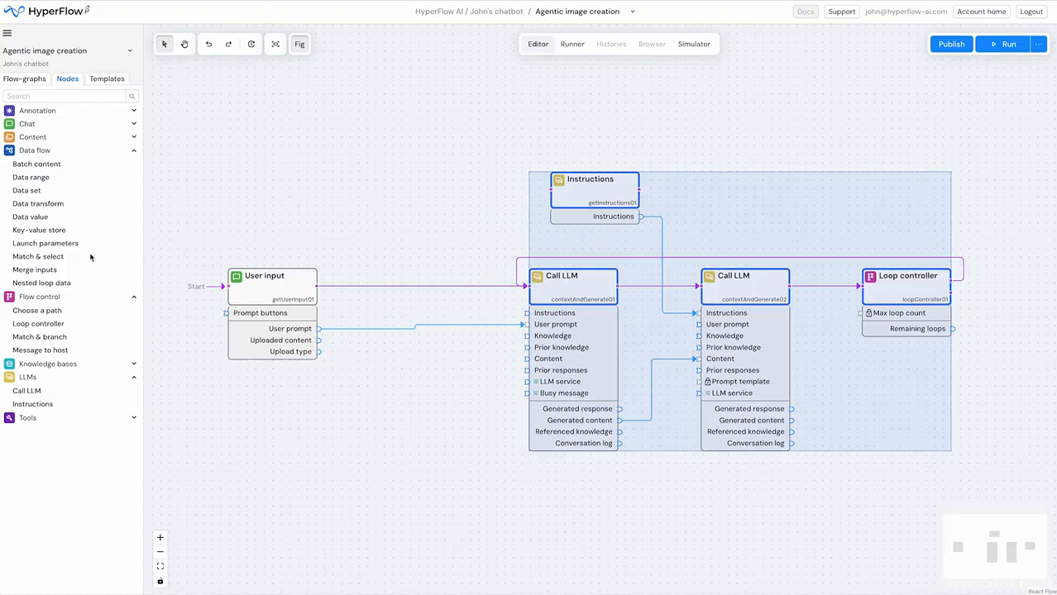
- Add a Merge inputs node between User input and the first Call LLM, and reroute the control flow and loop return through it
{"action": "left_click_drag", "start_coordinate": [33, 272], "coordinate": [401, 289]}
{"action": "left_click", "coordinate": [403, 289]}
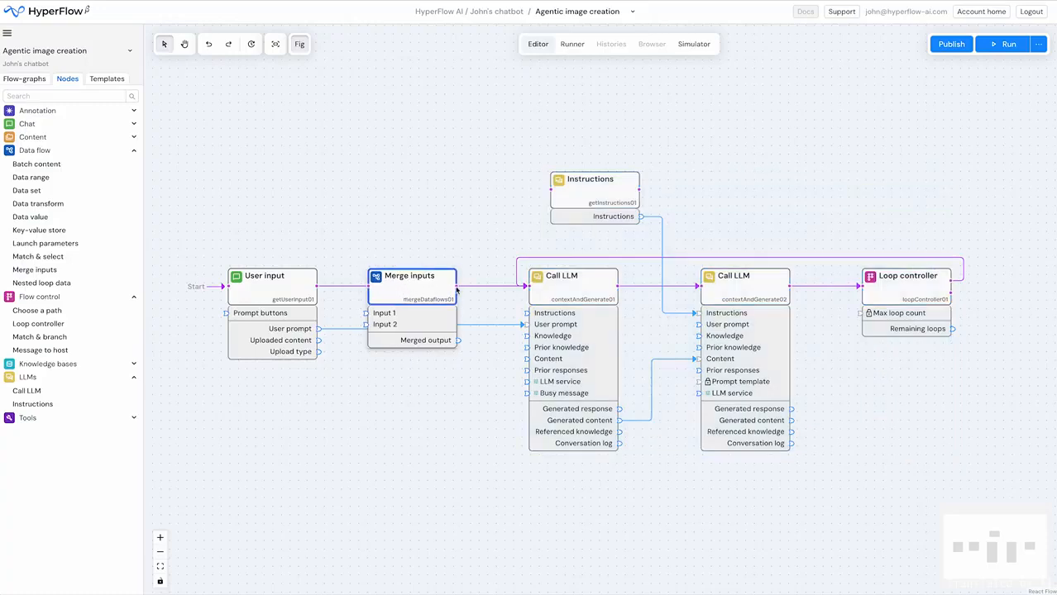
{"action": "left_click_drag", "start_coordinate": [527, 287], "coordinate": [369, 286]}
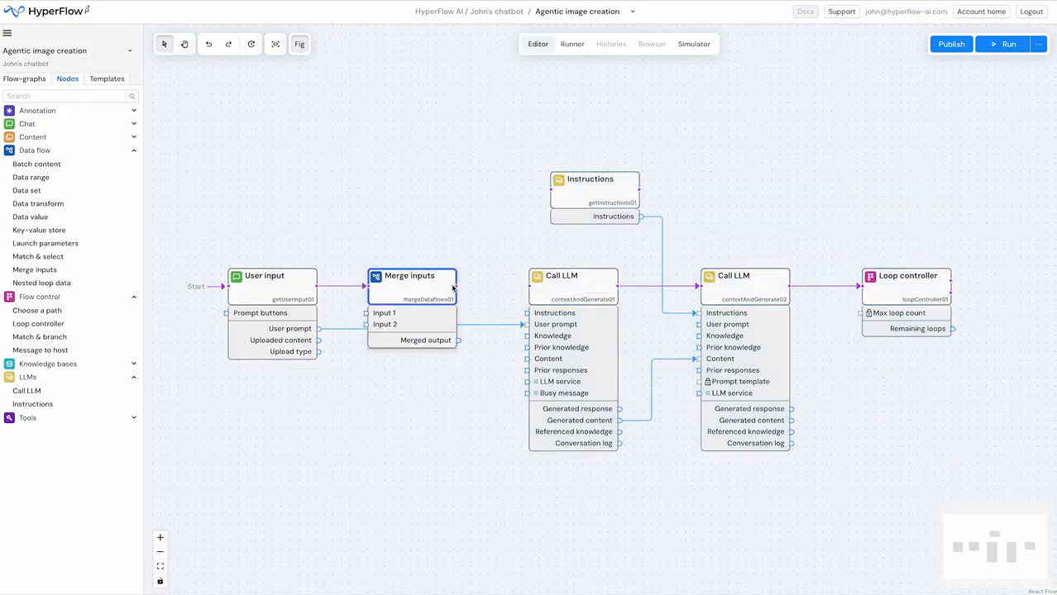
{"action": "left_click_drag", "start_coordinate": [457, 287], "coordinate": [527, 286]}
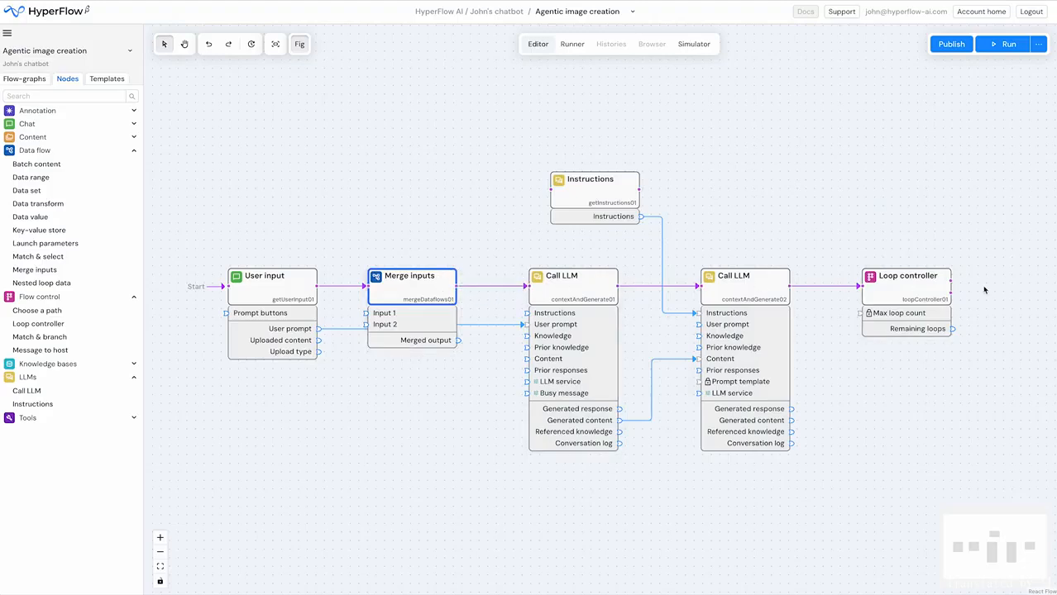
{"action": "left_click_drag", "start_coordinate": [951, 282], "coordinate": [367, 286]}
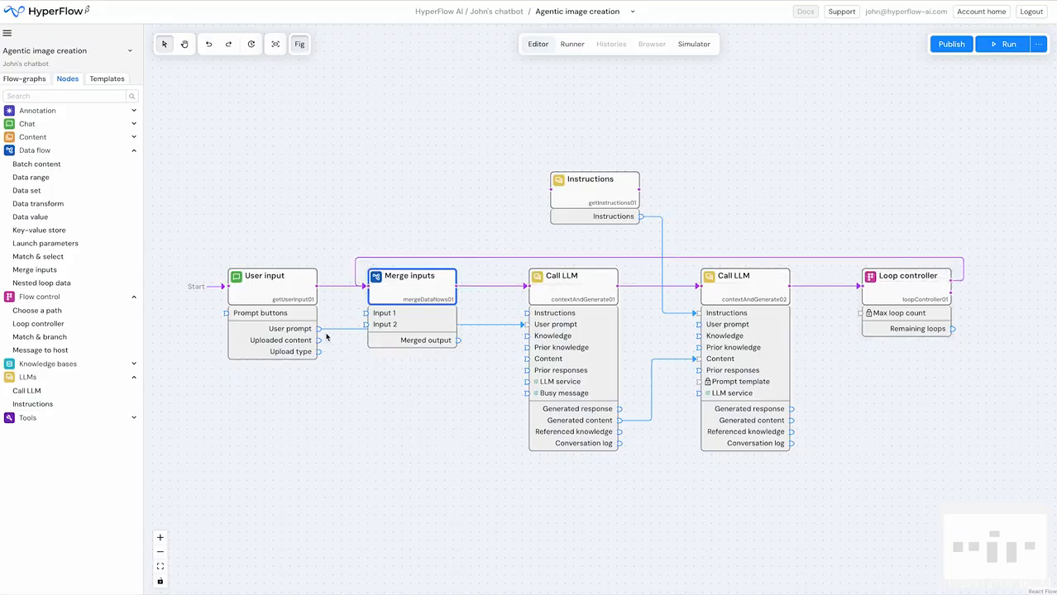
- Feed User input's User prompt and the second LLM's Generated response into Merge inputs, and its Merged output into the first LLM's User prompt
{"action": "left_click_drag", "start_coordinate": [524, 324], "coordinate": [365, 314]}
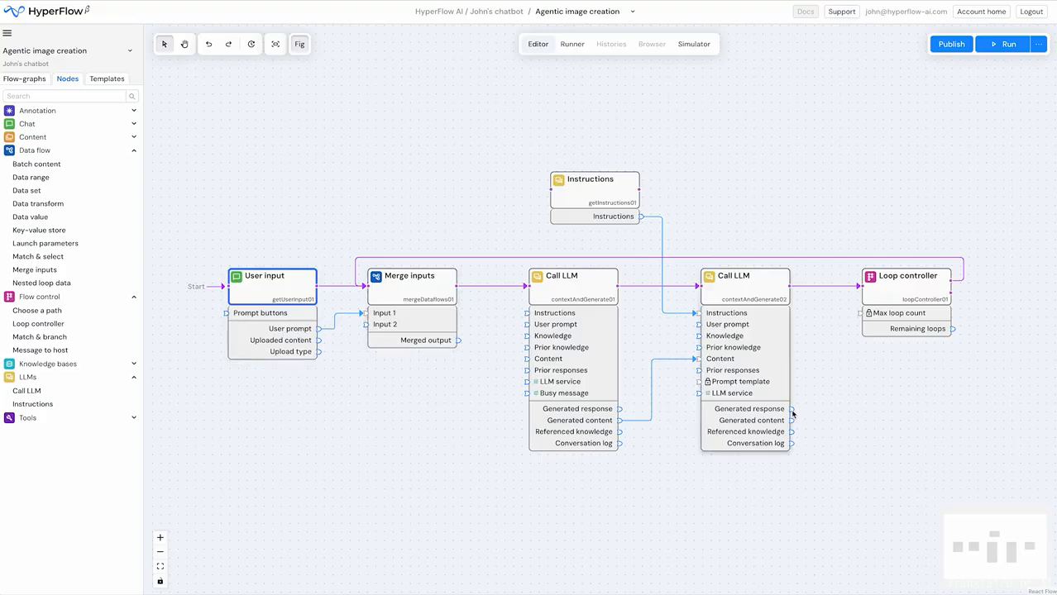
{"action": "left_click_drag", "start_coordinate": [792, 409], "coordinate": [364, 325]}
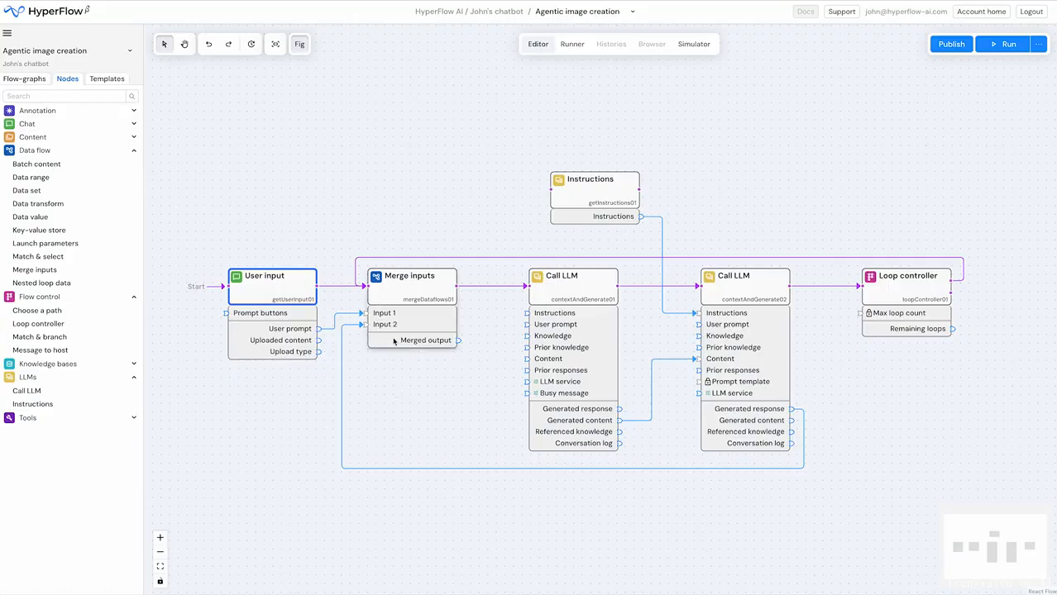
{"action": "left_click", "coordinate": [409, 287]}
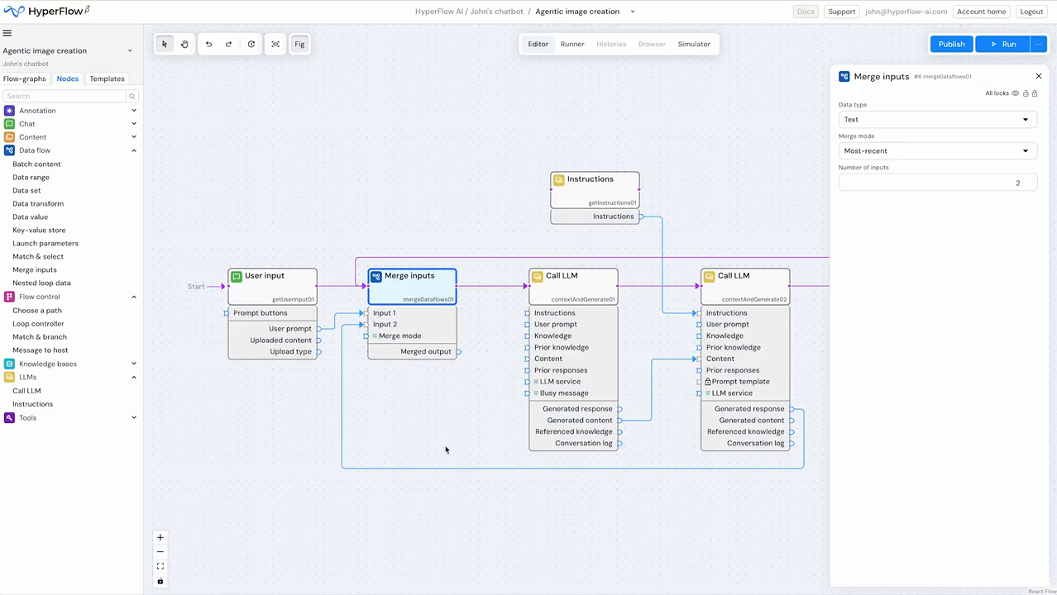
{"action": "left_click", "coordinate": [459, 352]}
{"action": "left_click_drag", "start_coordinate": [459, 351], "coordinate": [524, 325]}
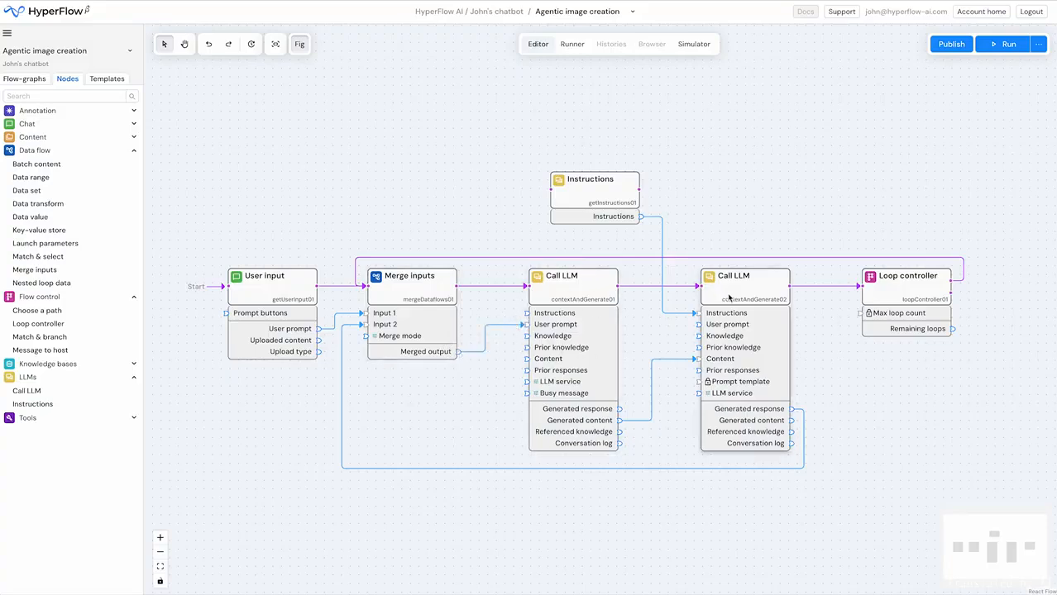
- Fill in and lock the Instructions: review the supplied image against the user's original request and output only an improved, detailed Dall-e-3 prompt
{"action": "left_click", "coordinate": [604, 200]}
{"action": "left_click", "coordinate": [882, 165]}
{"action": "type", "text": "Review the user prompt as a request for an image and analyze the supplied image relative to the user's original request prompt, generating suggested improvements in the form of a detailed prompt for Dall-e-3.  Don't necessarily repeat the structure & content of the supplied image, try variations that might fit the original prompt better. You must output only the detailed Dalle-3 prompt, no other comments or critiques."}
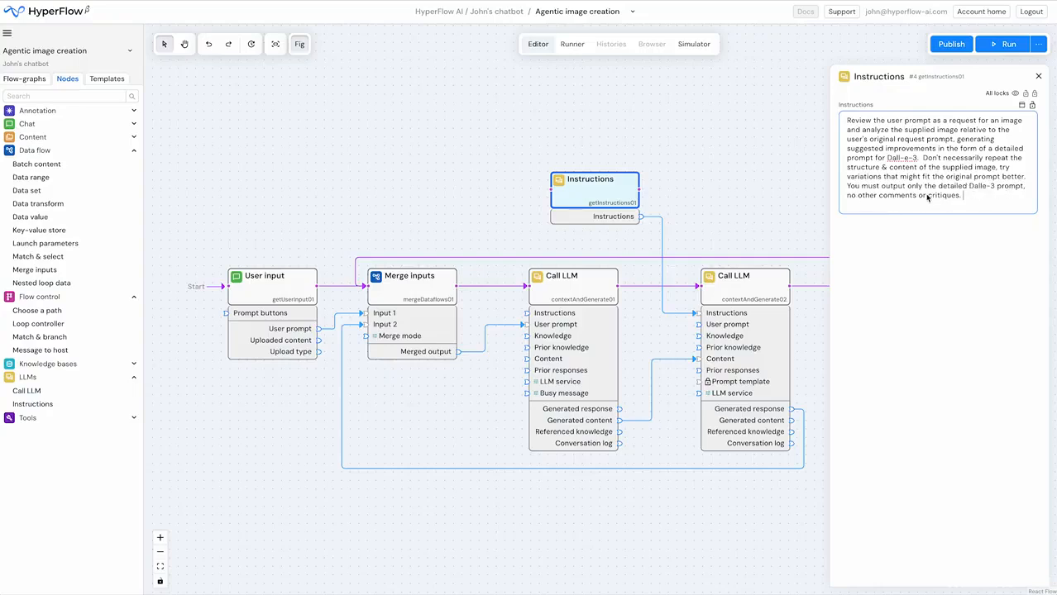
{"action": "left_click", "coordinate": [858, 303]}
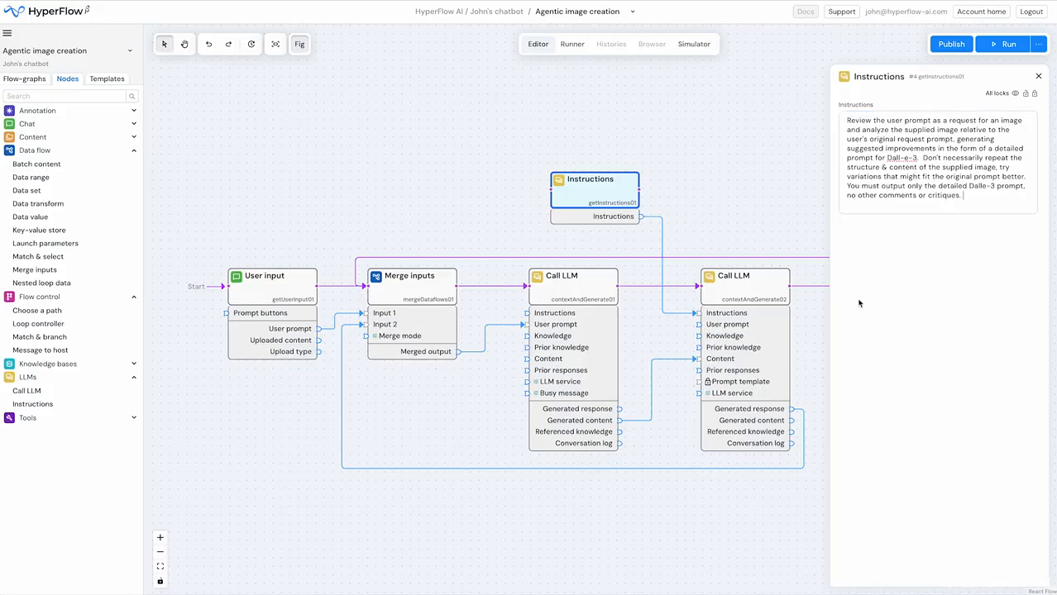
{"action": "mouse_move", "coordinate": [1021, 118]}
{"action": "left_click", "coordinate": [1032, 108]}
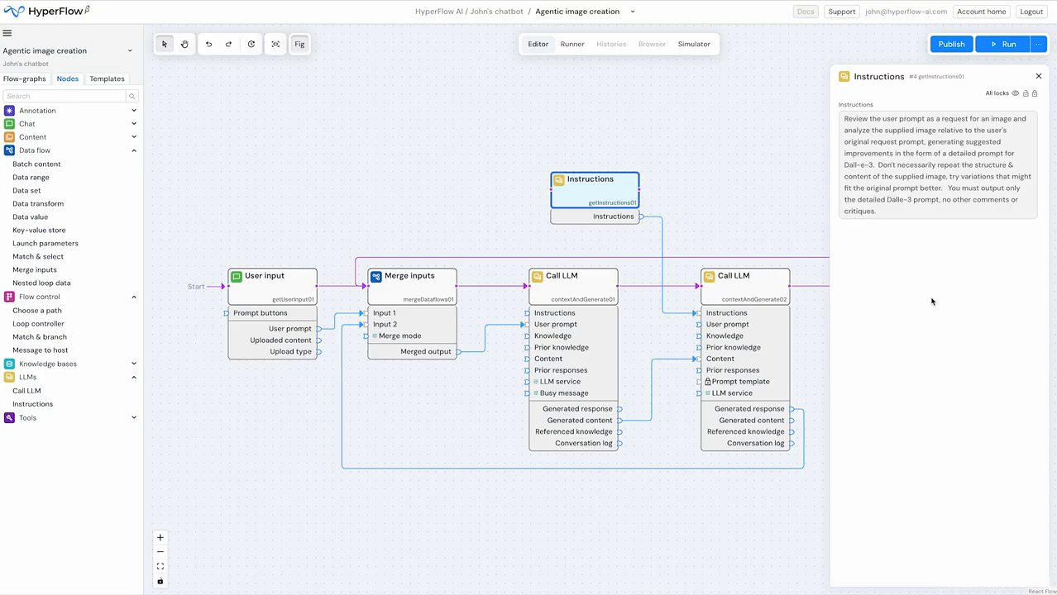
{"action": "left_click", "coordinate": [704, 220]}
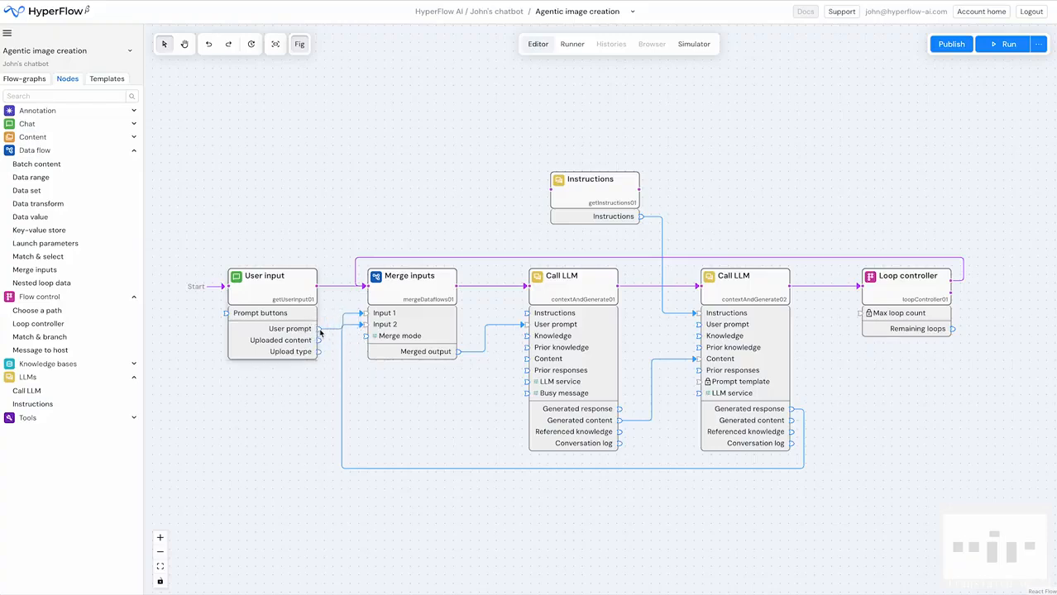
- Connect User input's User prompt to the second Call LLM's User prompt, and shift the overlapping connection lines apart
{"action": "left_click_drag", "start_coordinate": [318, 329], "coordinate": [699, 324]}
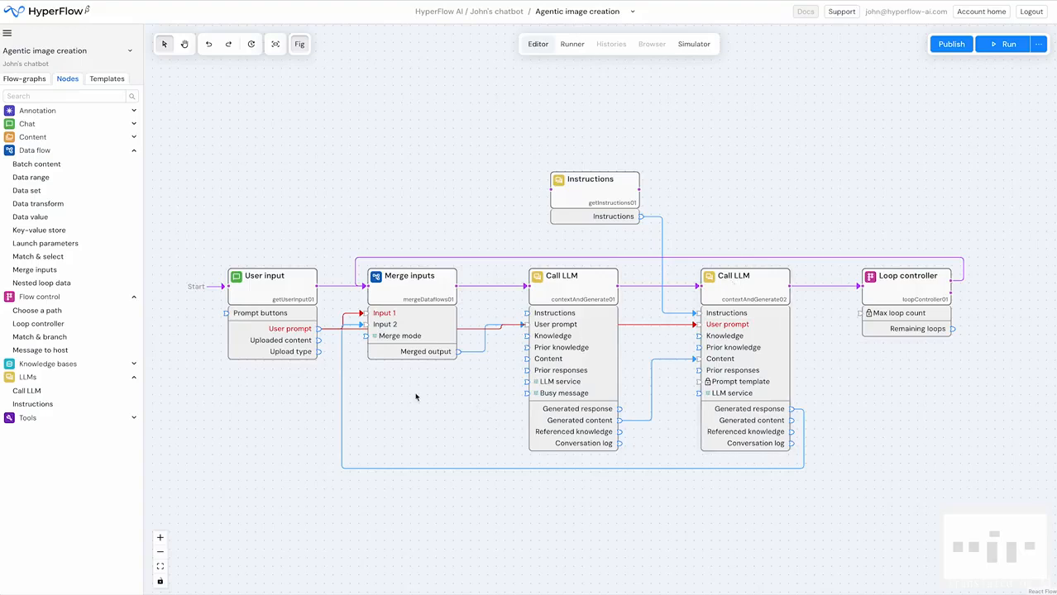
{"action": "left_click", "coordinate": [299, 332]}
{"action": "mouse_move", "coordinate": [571, 474]}
{"action": "left_mouse_down"}
{"action": "mouse_move", "coordinate": [570, 493]}
{"action": "mouse_move", "coordinate": [575, 472]}
{"action": "left_mouse_up"}
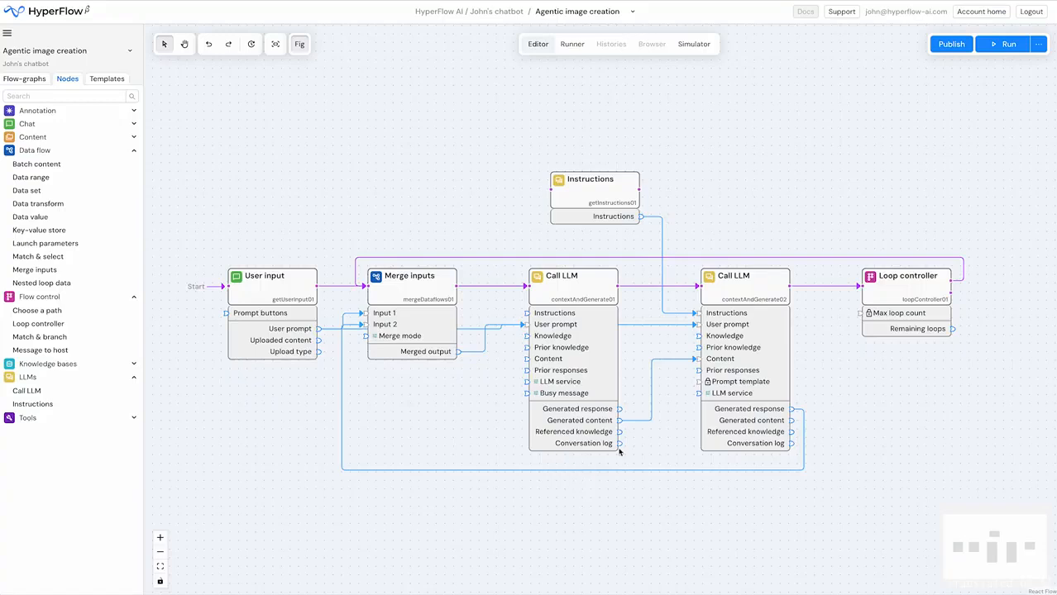
{"action": "left_click_drag", "start_coordinate": [657, 258], "coordinate": [658, 250]}
{"action": "left_click_drag", "start_coordinate": [343, 327], "coordinate": [333, 316]}
{"action": "left_click_drag", "start_coordinate": [478, 340], "coordinate": [502, 342]}
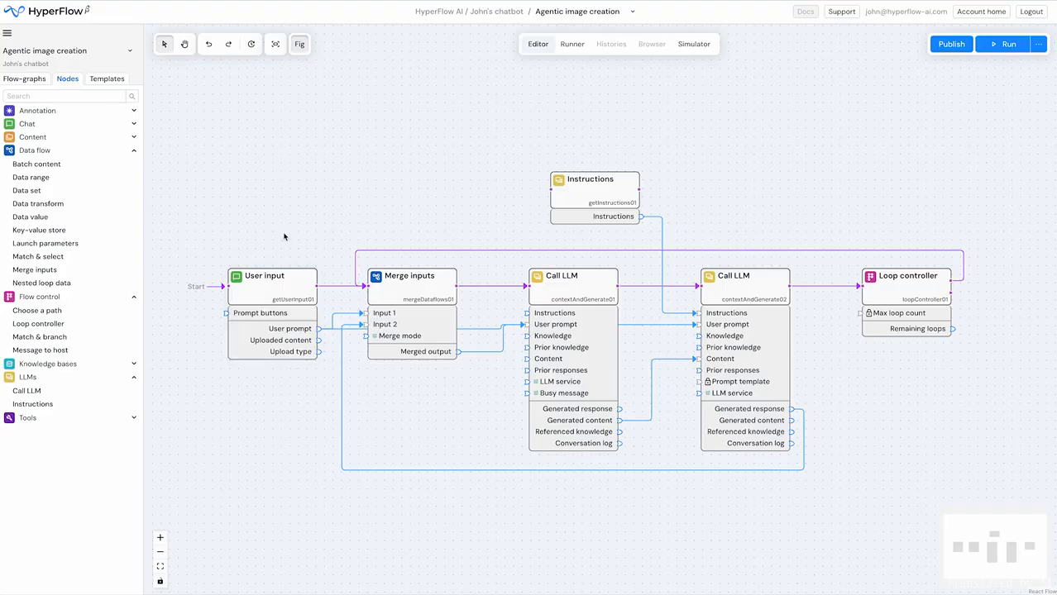
- Check the User input node's settings and lock all parameters of the Merge inputs node
{"action": "left_click", "coordinate": [278, 286]}
{"action": "left_click", "coordinate": [847, 210]}
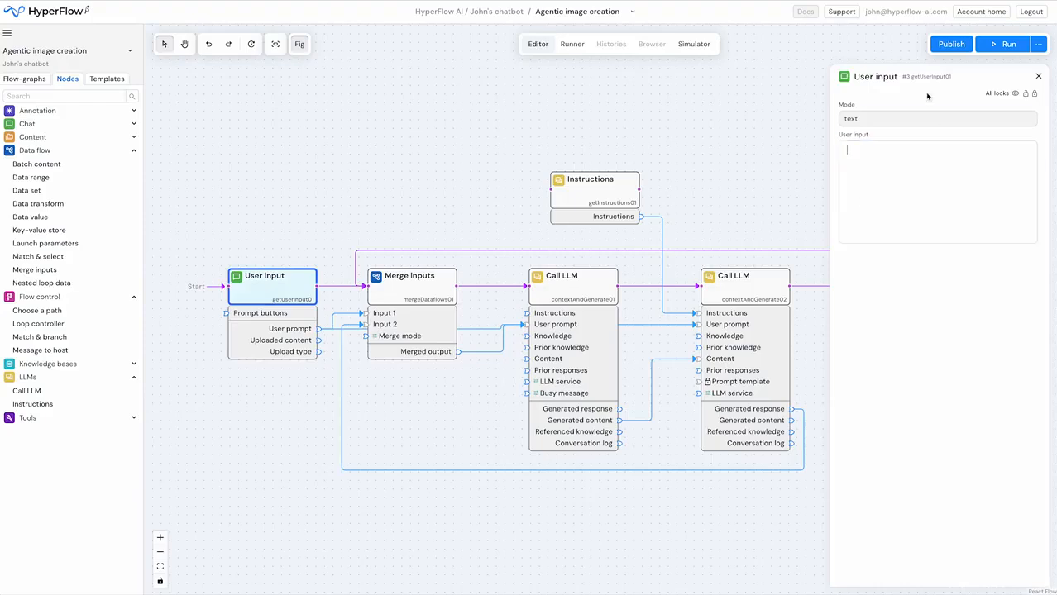
{"action": "left_click", "coordinate": [415, 286]}
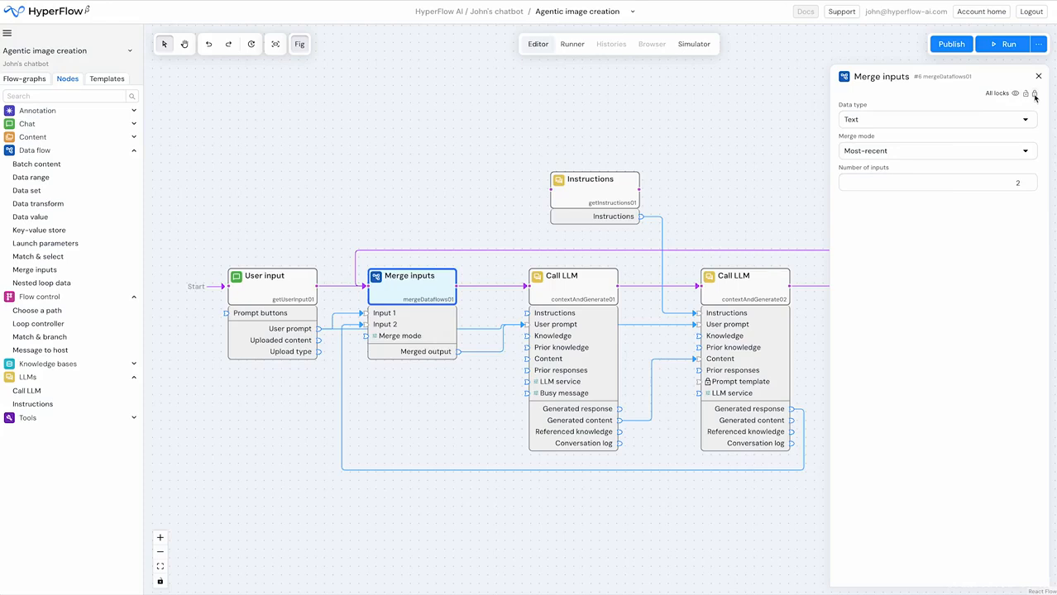
{"action": "left_click", "coordinate": [1033, 95]}
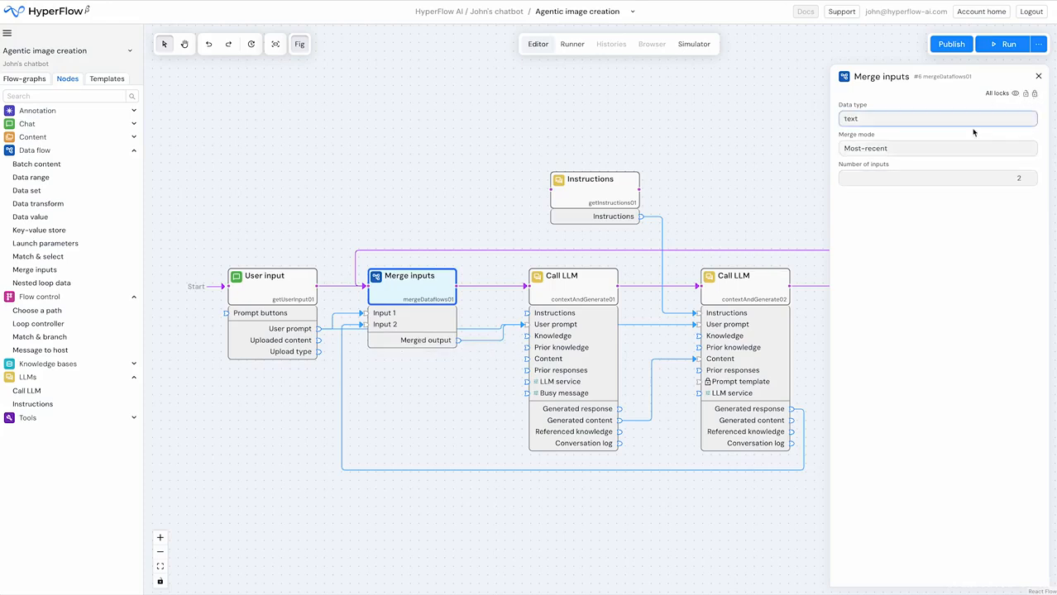
- Set the first Call LLM's Image LLM to OpenAI and its LLM model to dall-e-3
{"action": "left_click", "coordinate": [583, 300]}
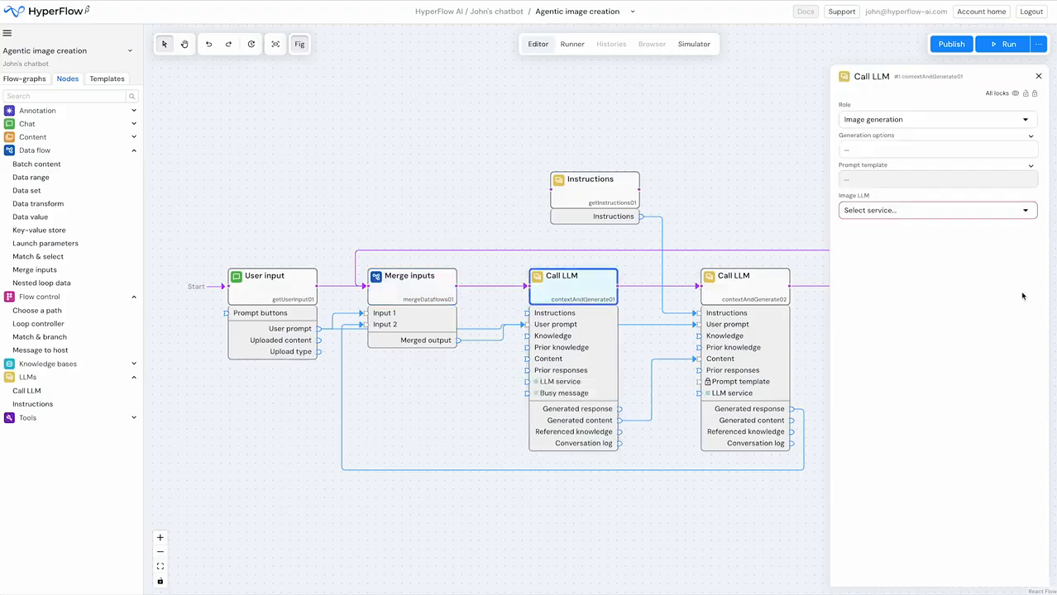
{"action": "left_click", "coordinate": [1029, 212]}
{"action": "left_click", "coordinate": [877, 229]}
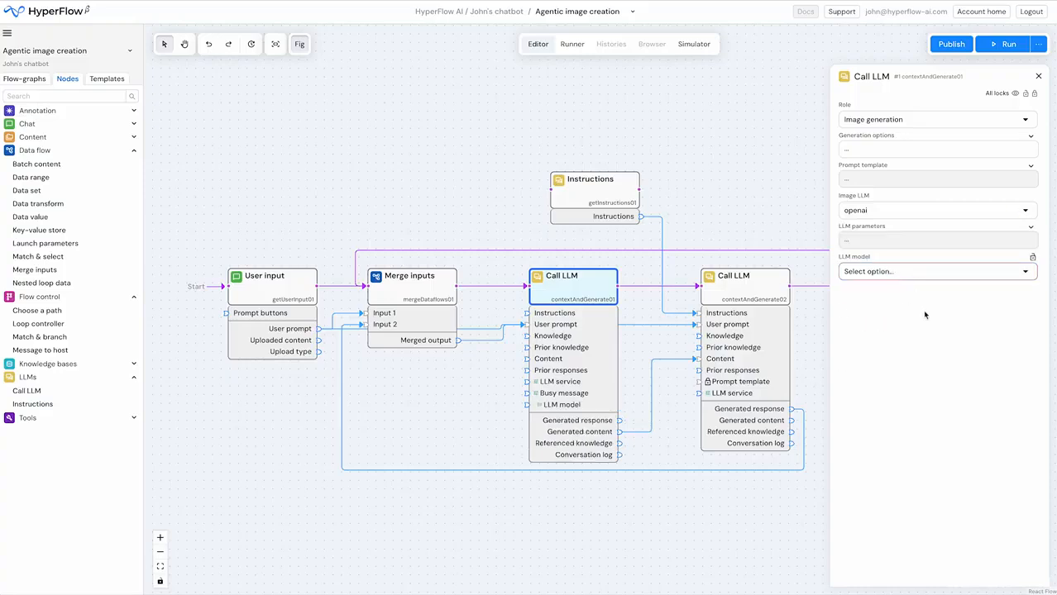
{"action": "left_click", "coordinate": [892, 273]}
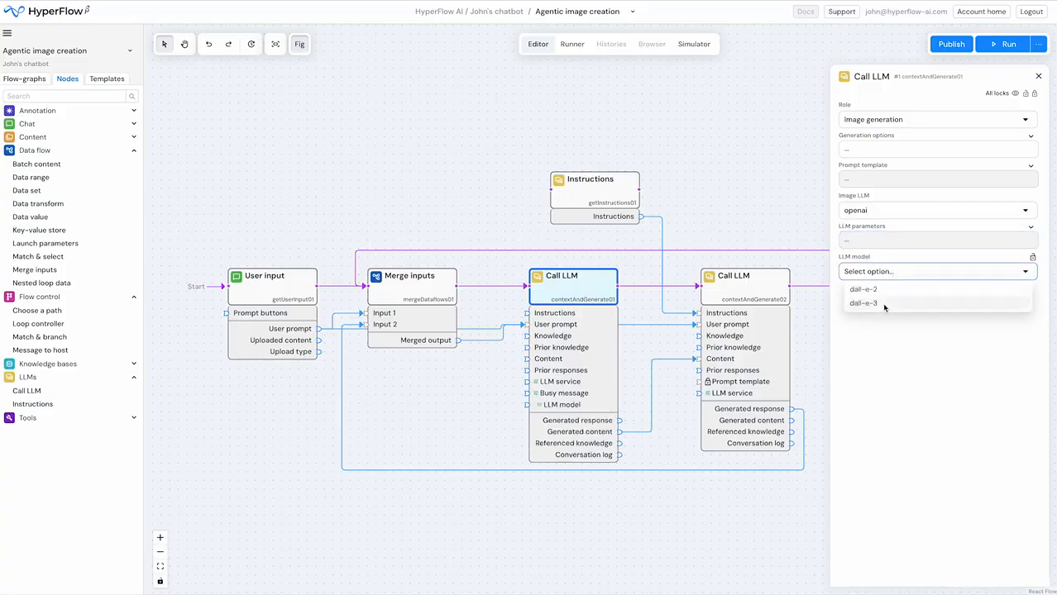
{"action": "left_click", "coordinate": [882, 303]}
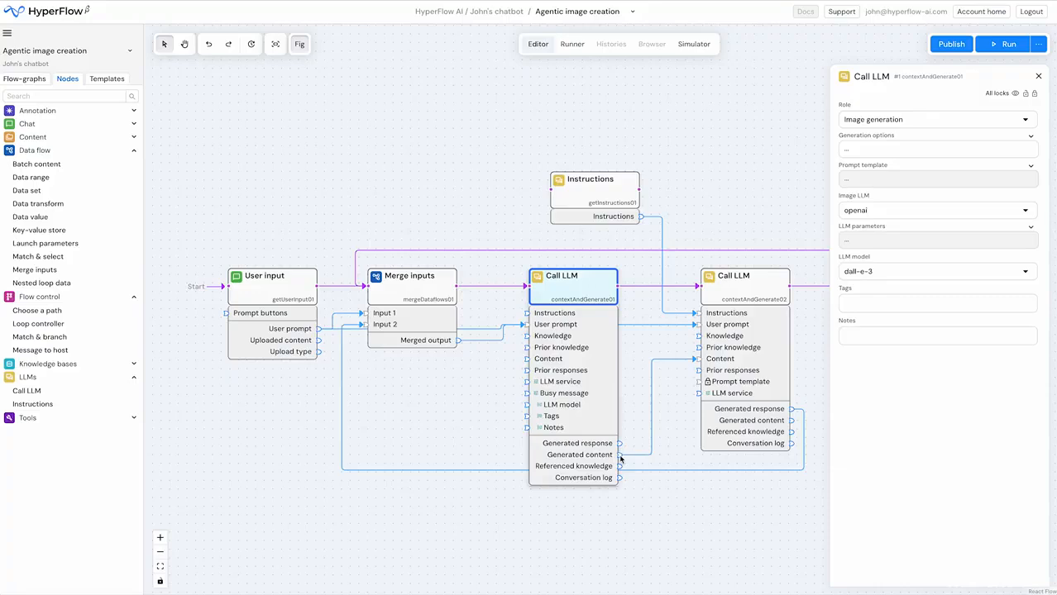
- Tag the first Call LLM's output with the owner's first name plus "cool images", and lock all of its parameters
{"action": "left_click", "coordinate": [861, 305]}
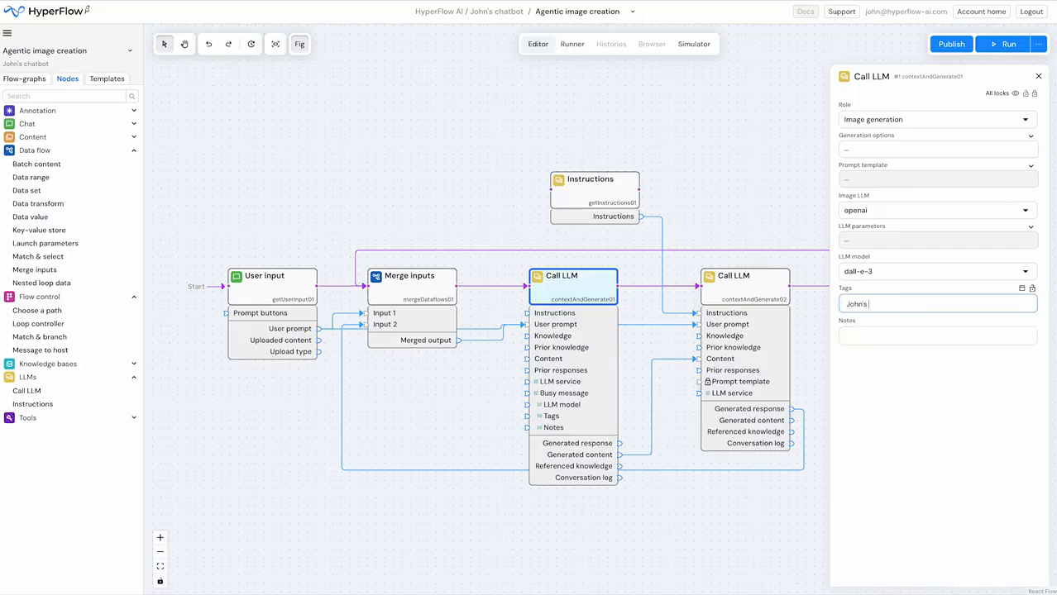
{"action": "type", "text": "John's cool images"}
{"action": "left_click", "coordinate": [1023, 356]}
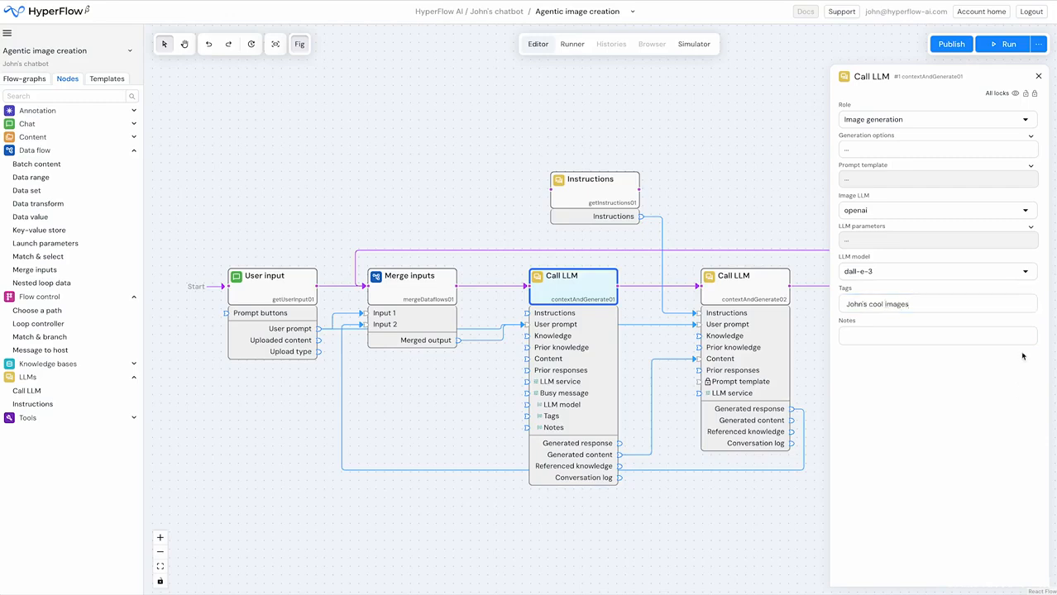
{"action": "left_click", "coordinate": [1033, 94]}
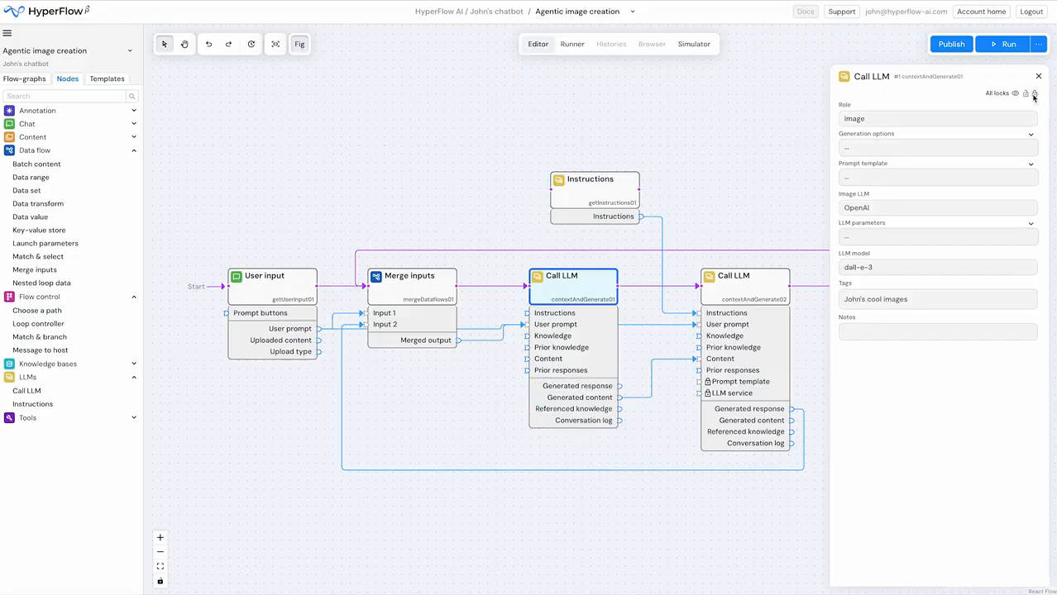
- Set the second Call LLM's service to OpenAI with the gpt-4o model, and lock all of its parameters
{"action": "left_click", "coordinate": [737, 286]}
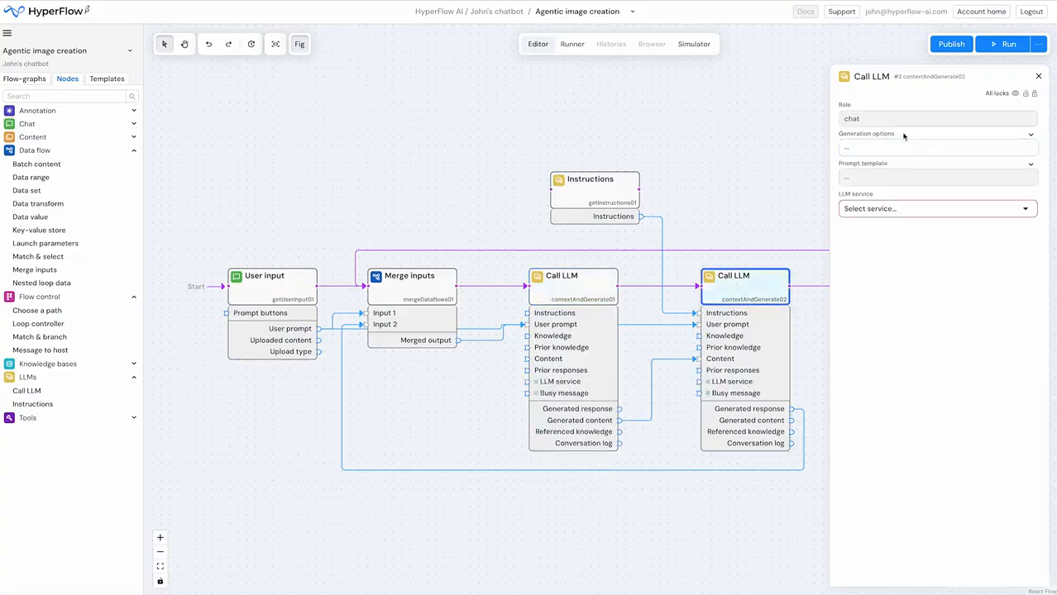
{"action": "left_click", "coordinate": [898, 210]}
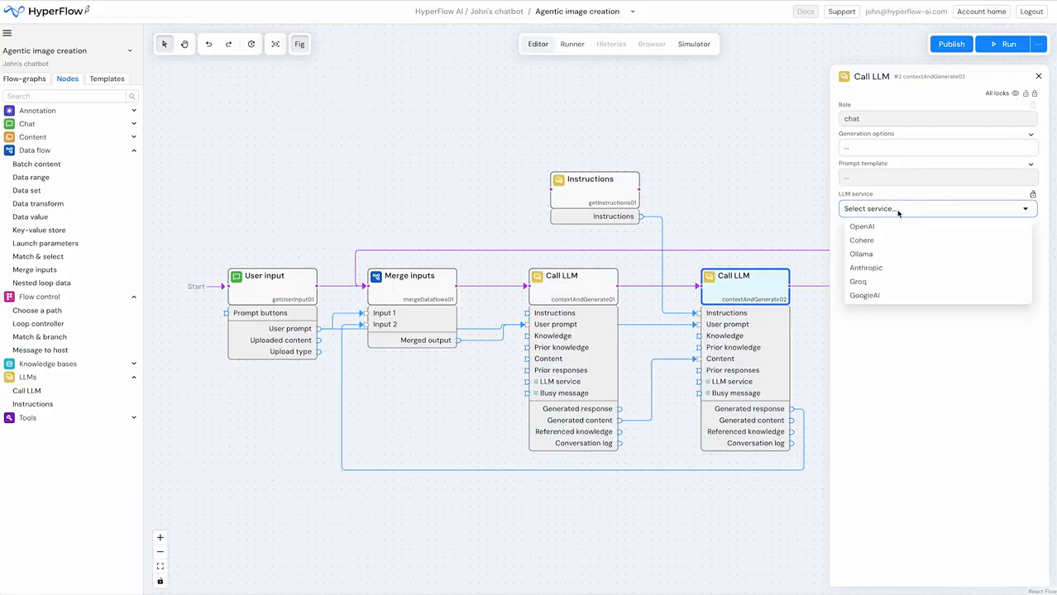
{"action": "left_click", "coordinate": [872, 226]}
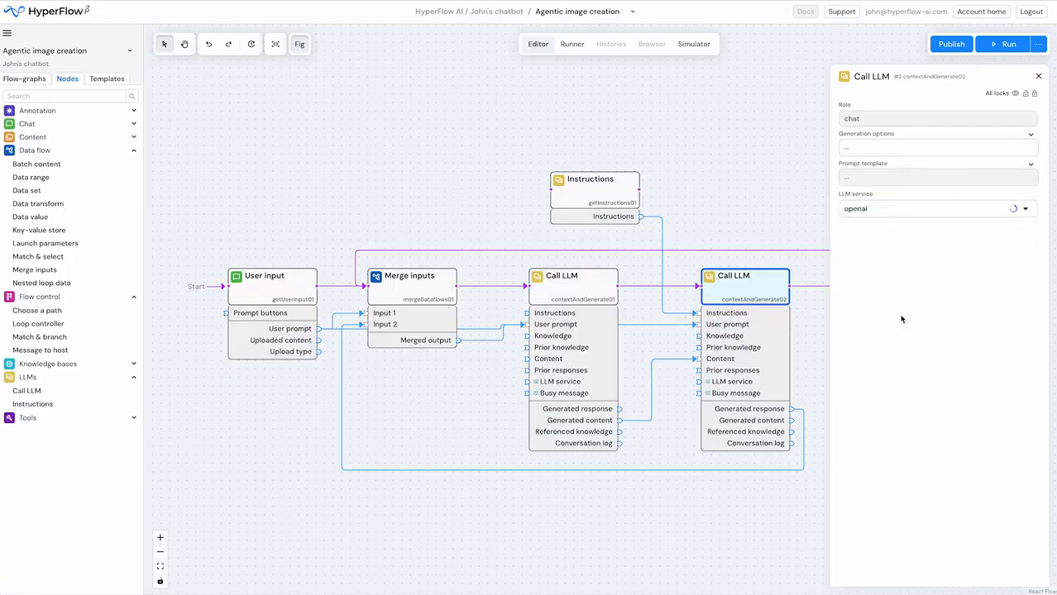
{"action": "left_click", "coordinate": [871, 270]}
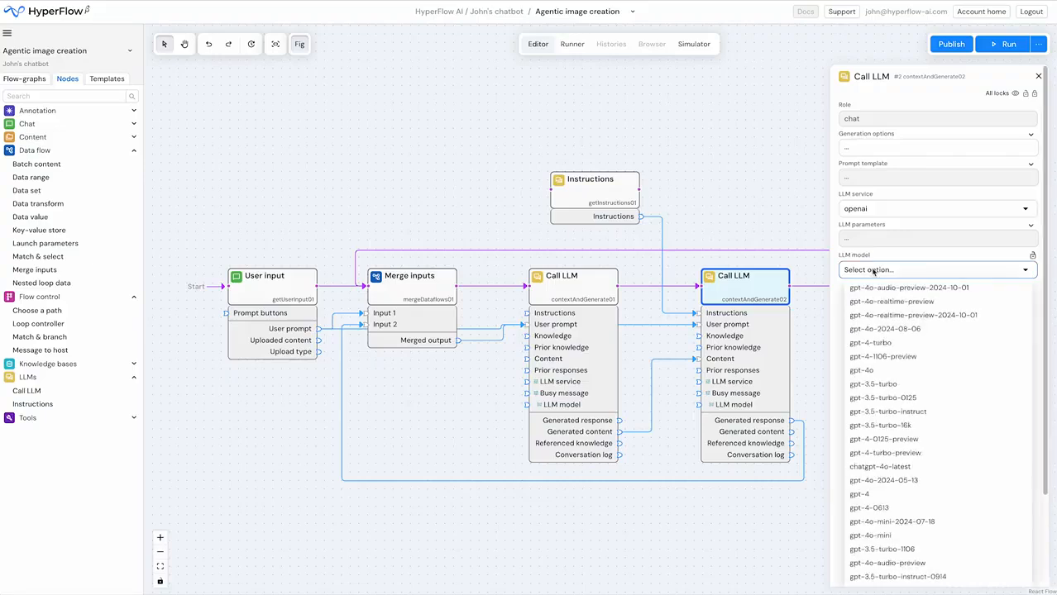
{"action": "left_click", "coordinate": [877, 370]}
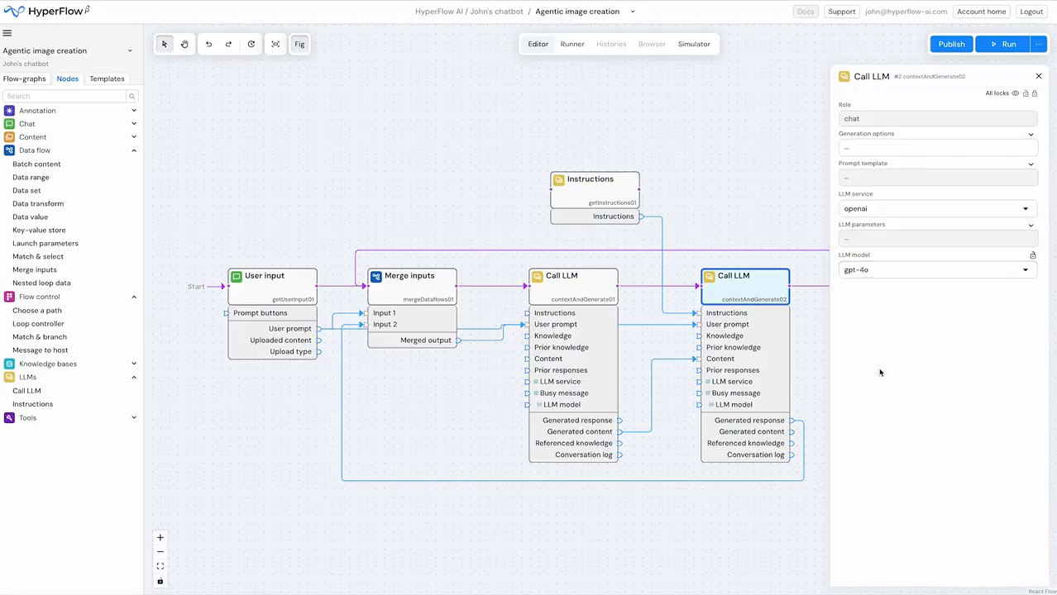
{"action": "left_click", "coordinate": [1035, 95]}
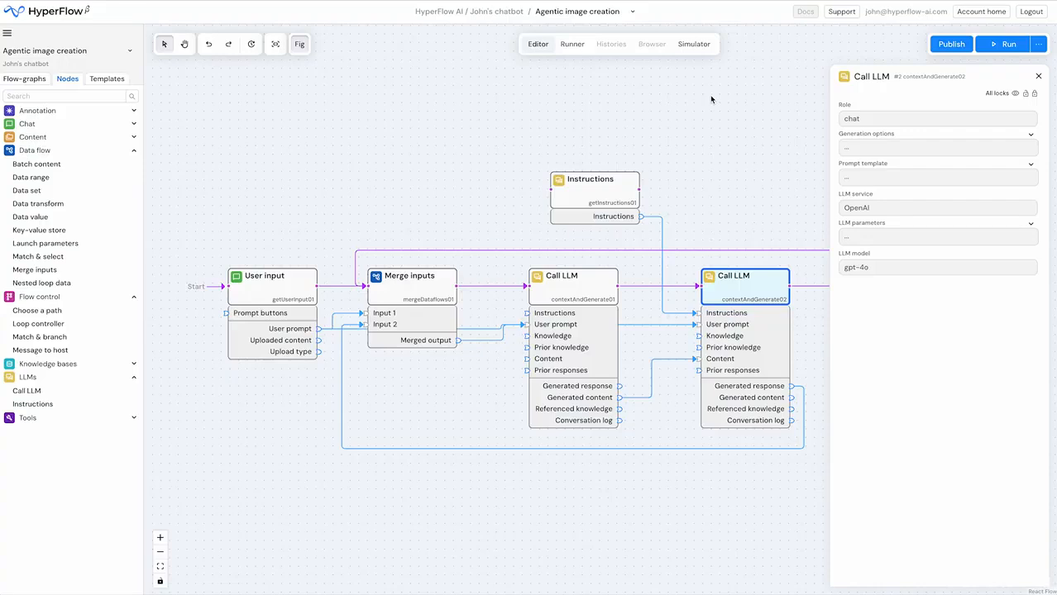
{"action": "left_click", "coordinate": [420, 169]}
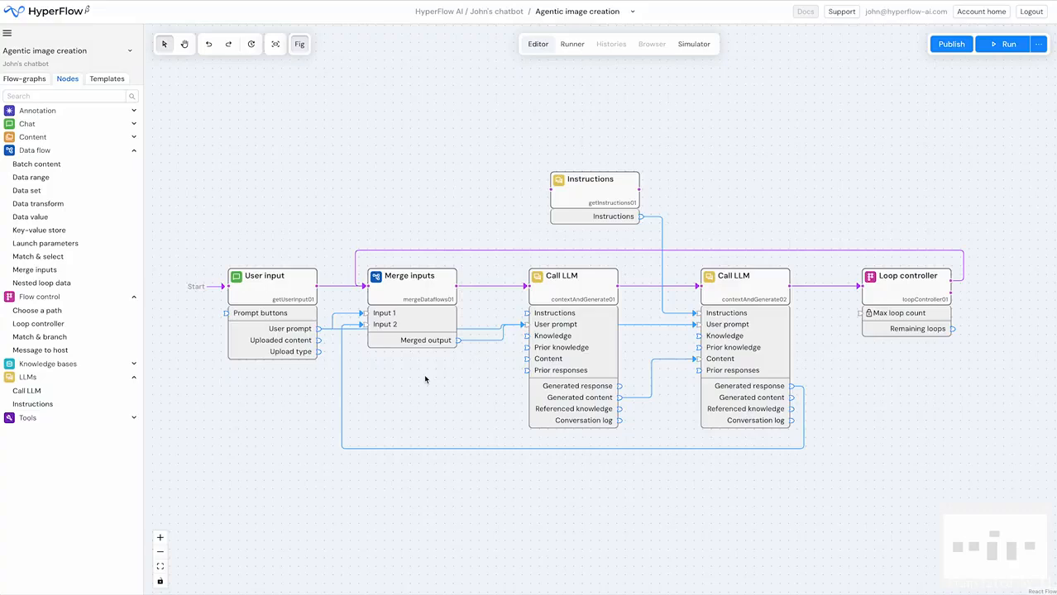
- Set a breakpoint on the first Call LLM node and start the flow in the test chatbot
{"action": "right_click", "coordinate": [586, 288]}
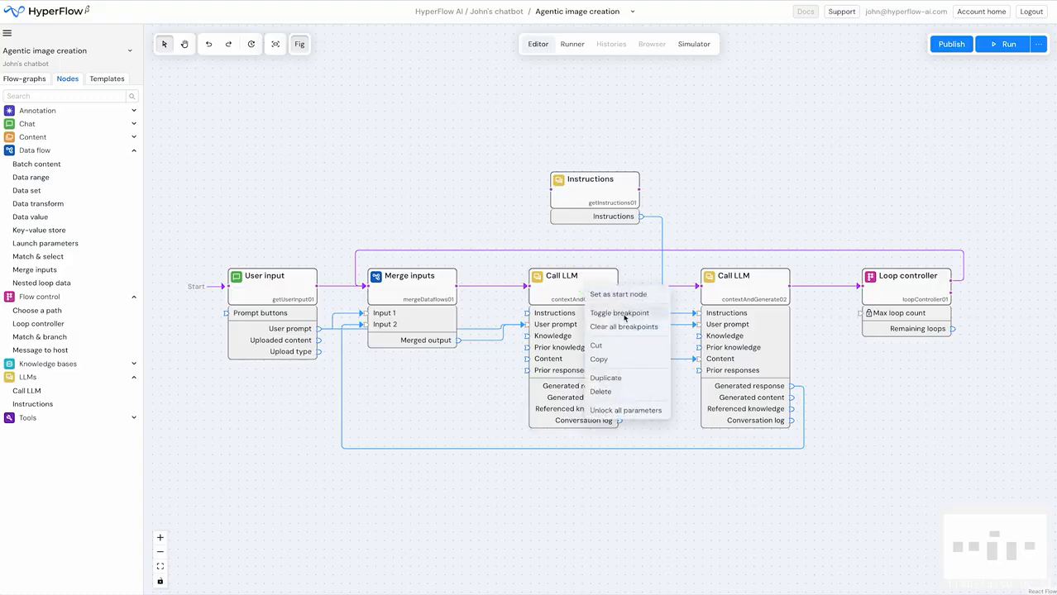
{"action": "left_click", "coordinate": [624, 315]}
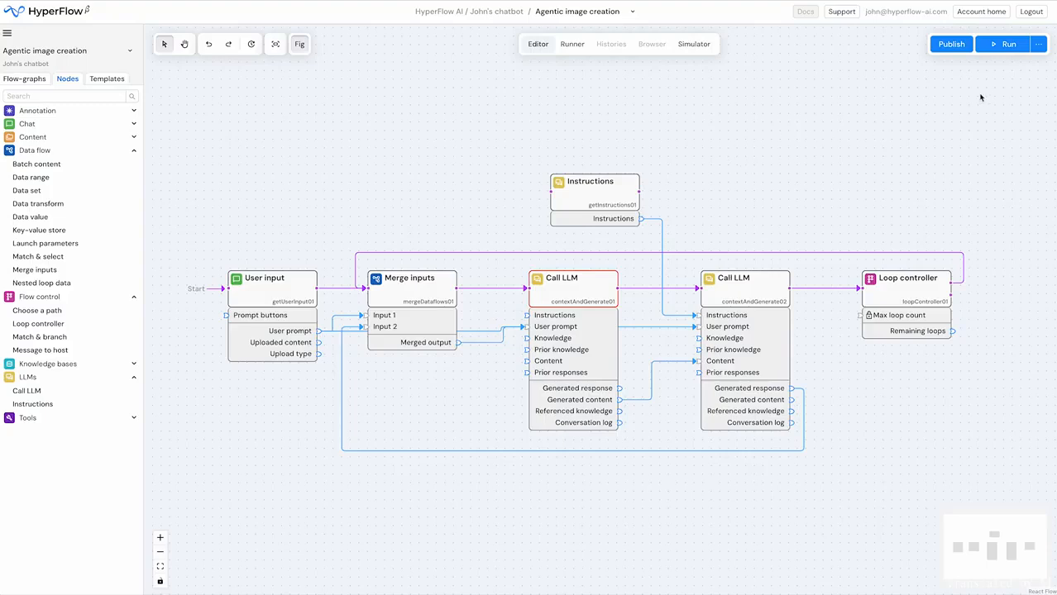
{"action": "left_click", "coordinate": [1038, 44]}
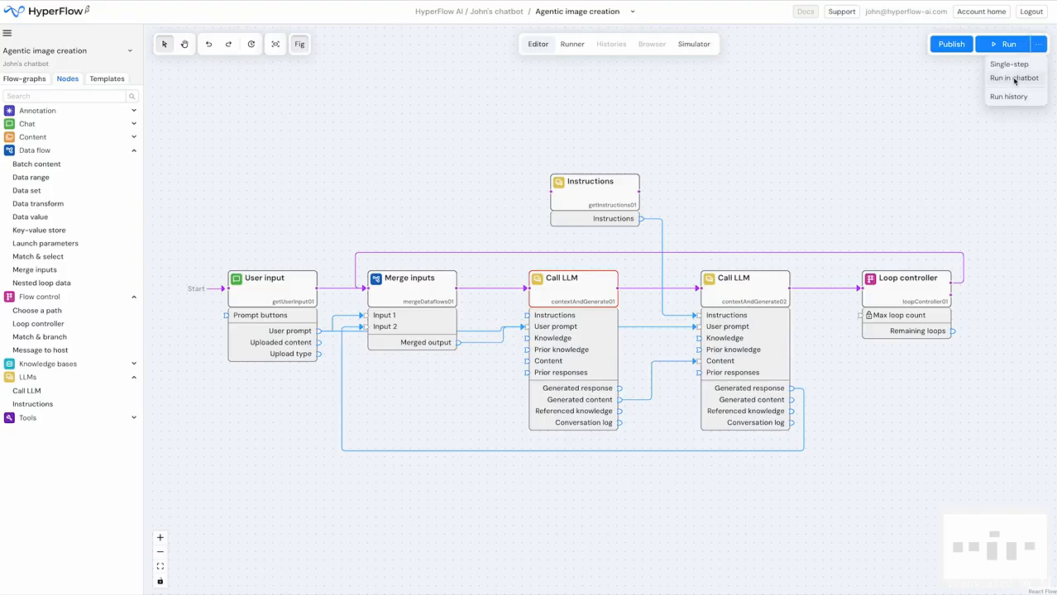
{"action": "left_click", "coordinate": [1015, 78]}
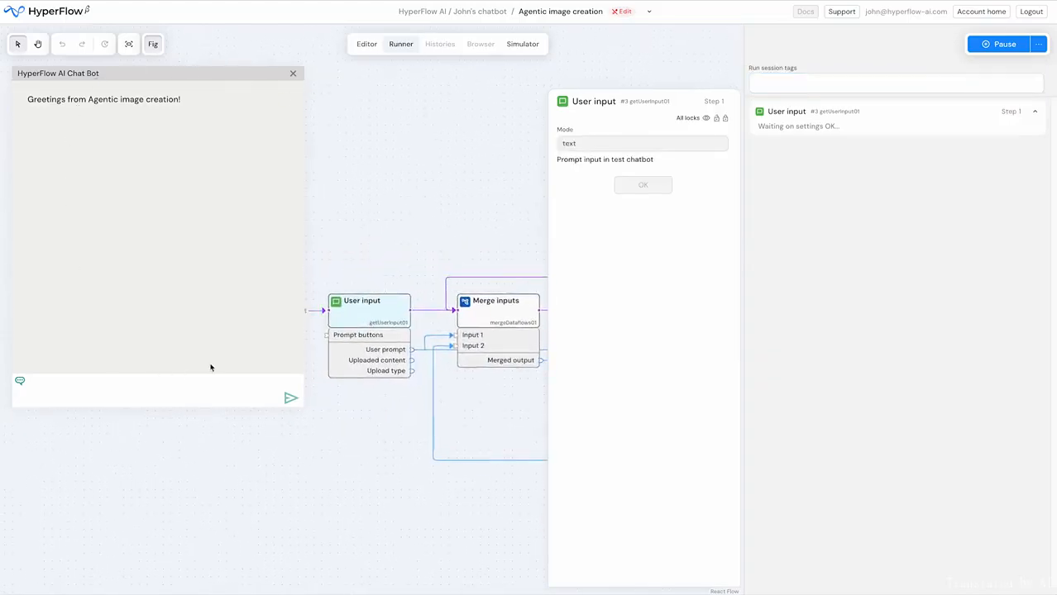
- Move the chatbot window slightly and send it the prompt "A penguin wearing a red coat skating happily on ice."
{"action": "left_click_drag", "start_coordinate": [218, 83], "coordinate": [228, 91]}
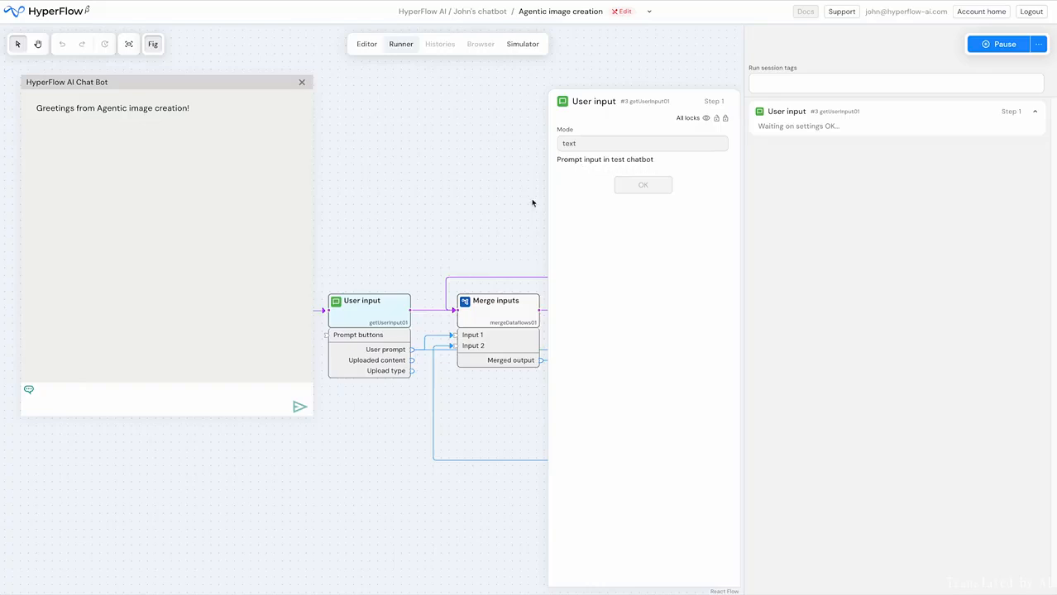
{"action": "left_click", "coordinate": [71, 392]}
{"action": "type", "text": "A penguin wearing a red coat skating happily on ice."}
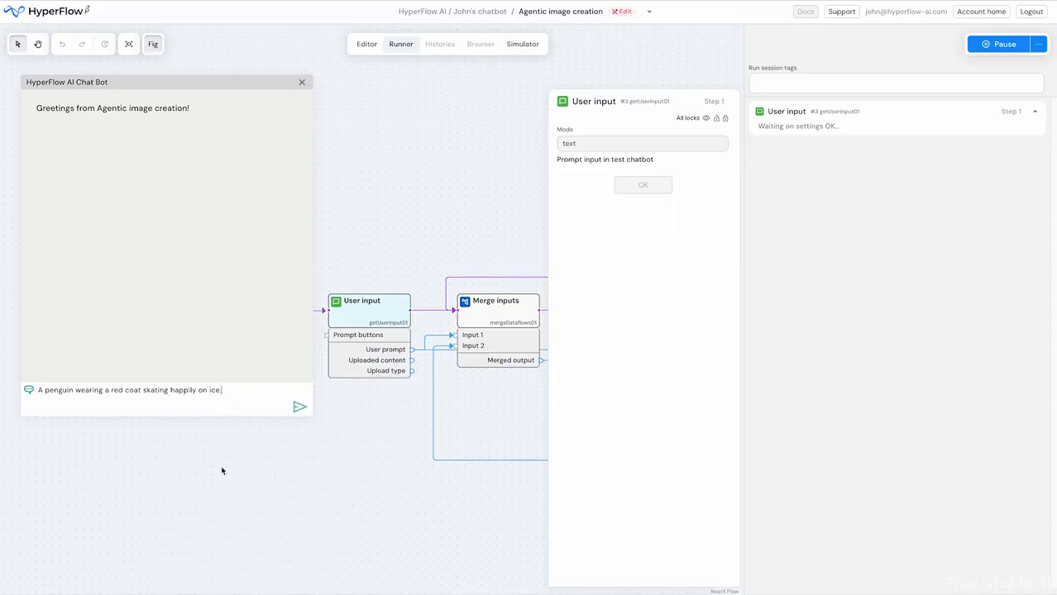
{"action": "left_click", "coordinate": [299, 408]}
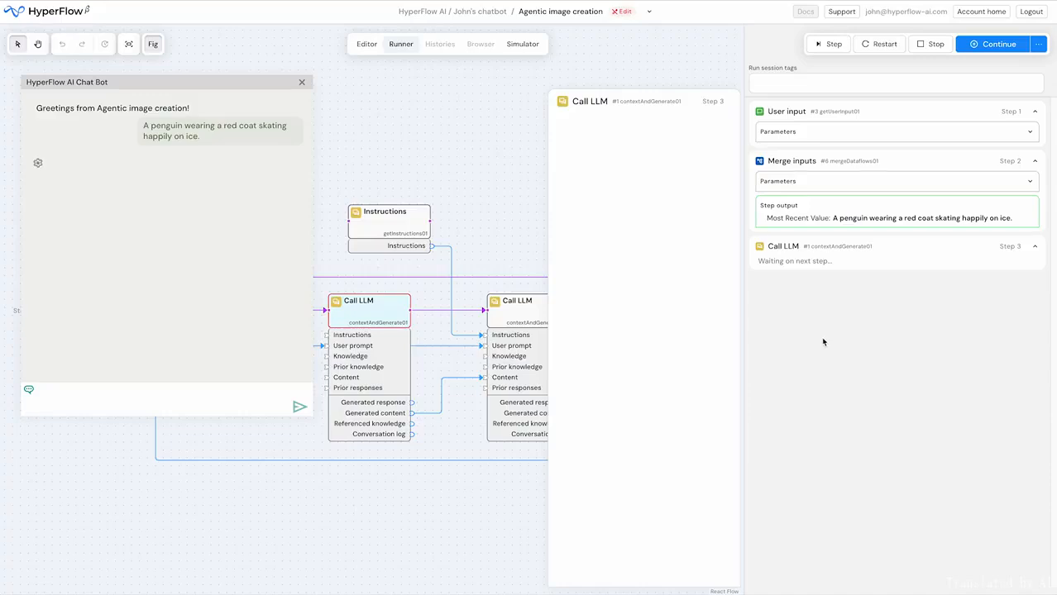
- Step through the first Call LLM to generate an image, continue to its breakpoint on the second loop, and step again for another image
{"action": "left_click", "coordinate": [1001, 46]}
{"action": "left_click", "coordinate": [834, 45]}
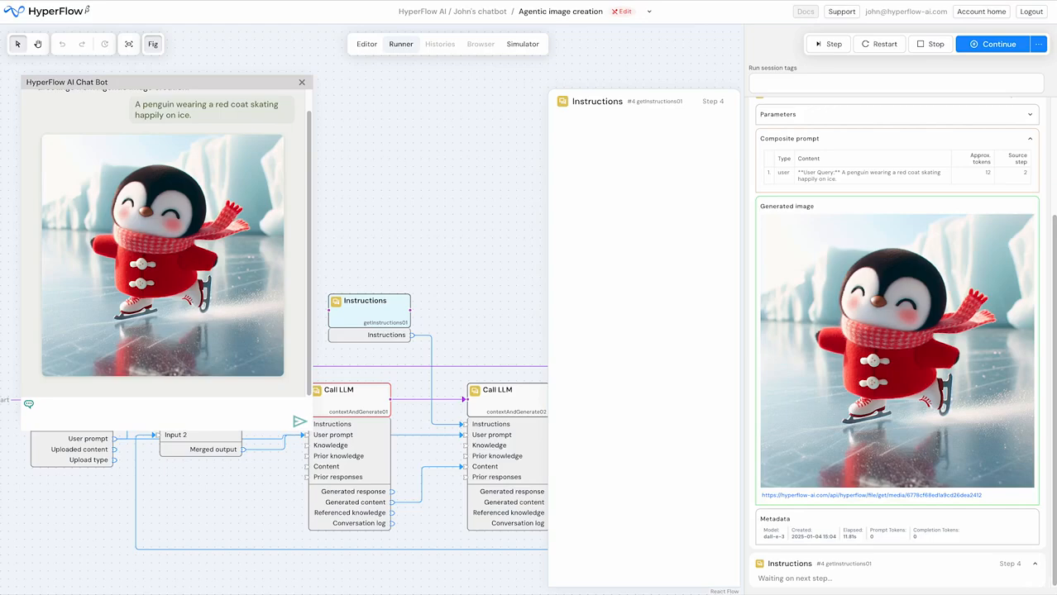
{"action": "left_click", "coordinate": [999, 44]}
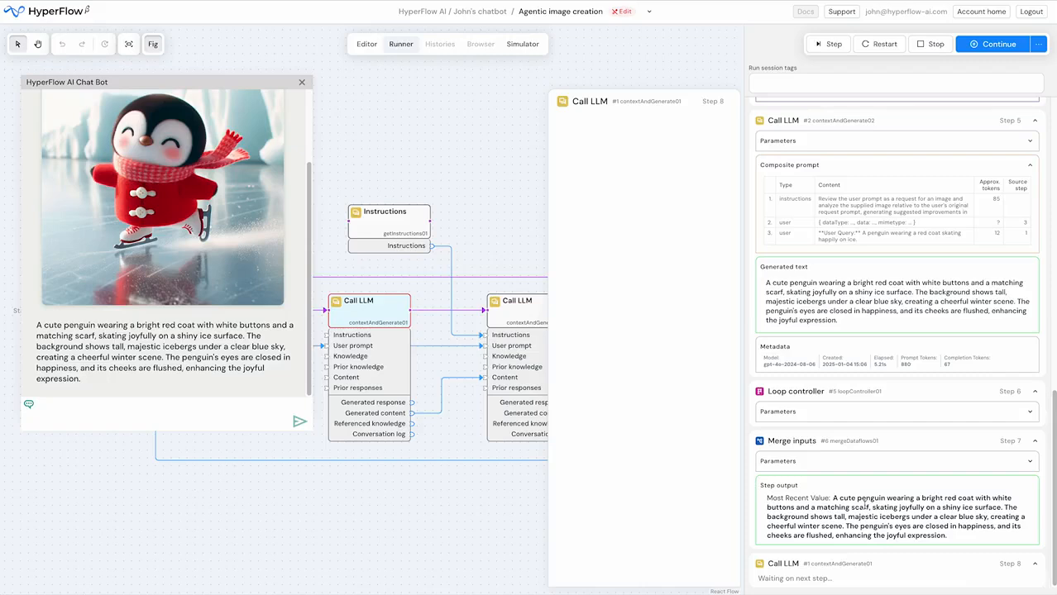
{"action": "left_click", "coordinate": [828, 47]}
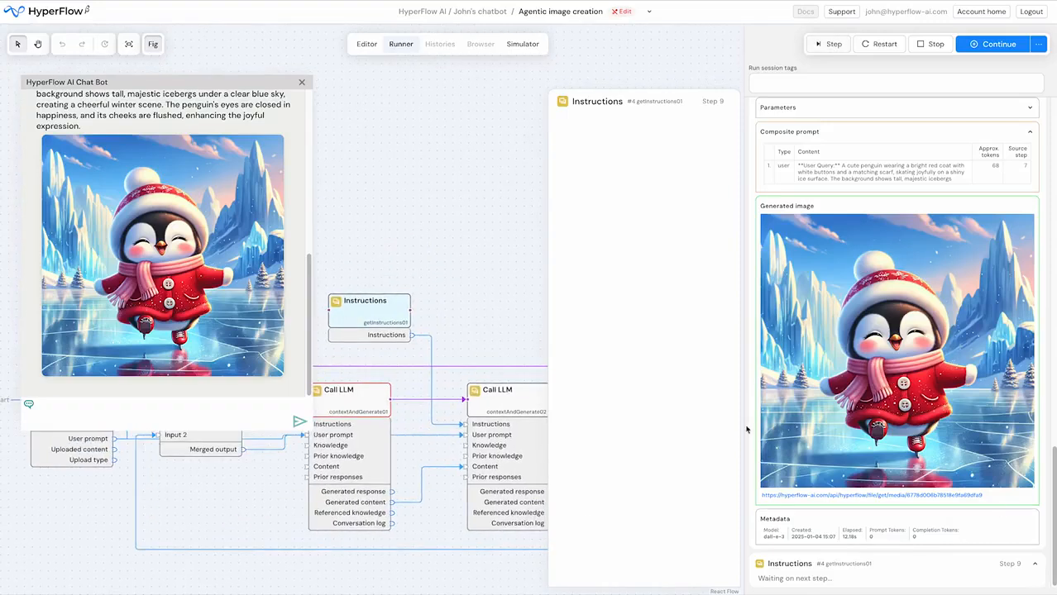
- Remove the breakpoint from the first Call LLM node and continue the run to its end
{"action": "right_click", "coordinate": [362, 397]}
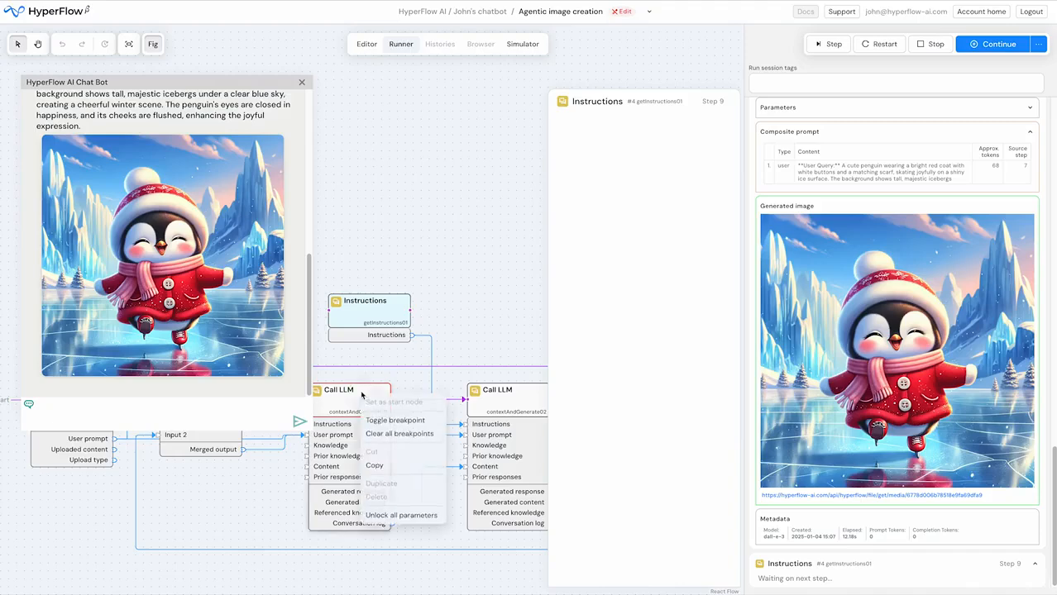
{"action": "left_click", "coordinate": [405, 423]}
{"action": "left_click", "coordinate": [999, 45]}
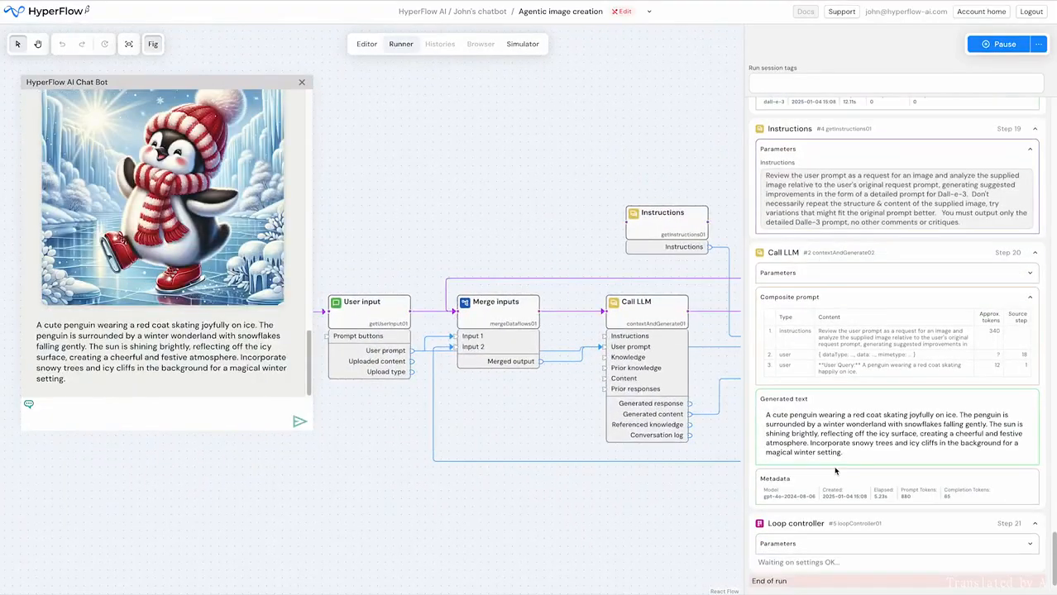
- Review the images, instructions and refined prompts from the last loops in the run log
{"action": "scroll", "coordinate": [835, 471], "scroll_direction": "up", "scroll_amount": 5}
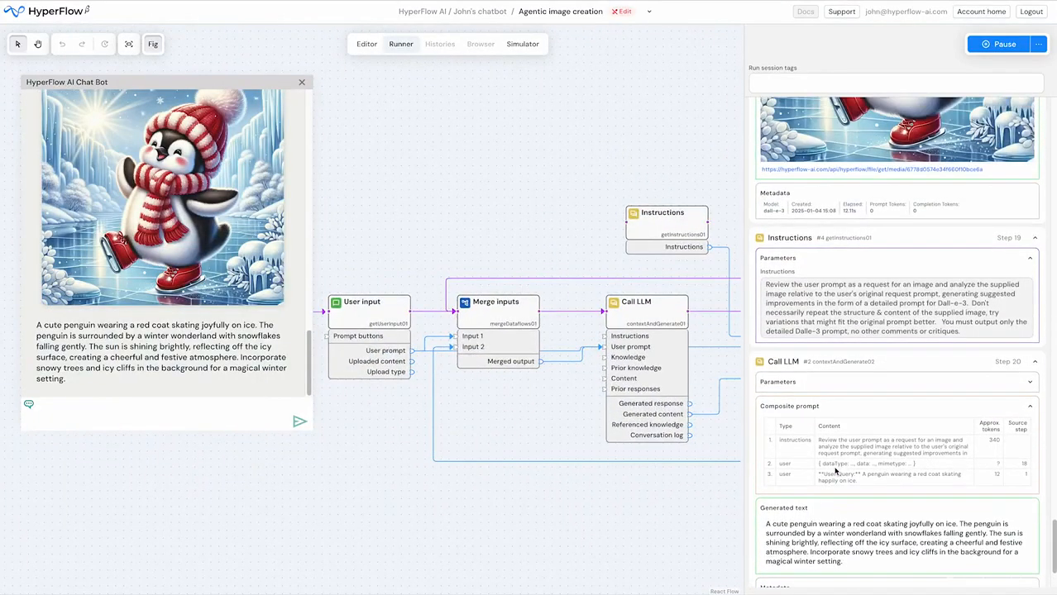
{"action": "scroll", "coordinate": [837, 470], "scroll_direction": "up", "scroll_amount": 10}
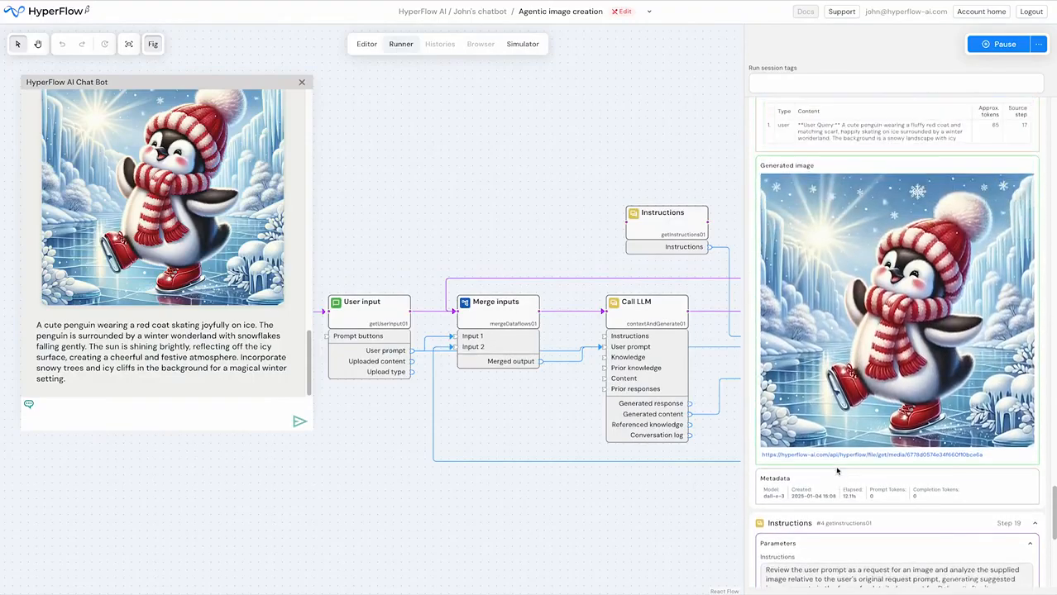
{"action": "scroll", "coordinate": [840, 468], "scroll_direction": "up", "scroll_amount": 10}
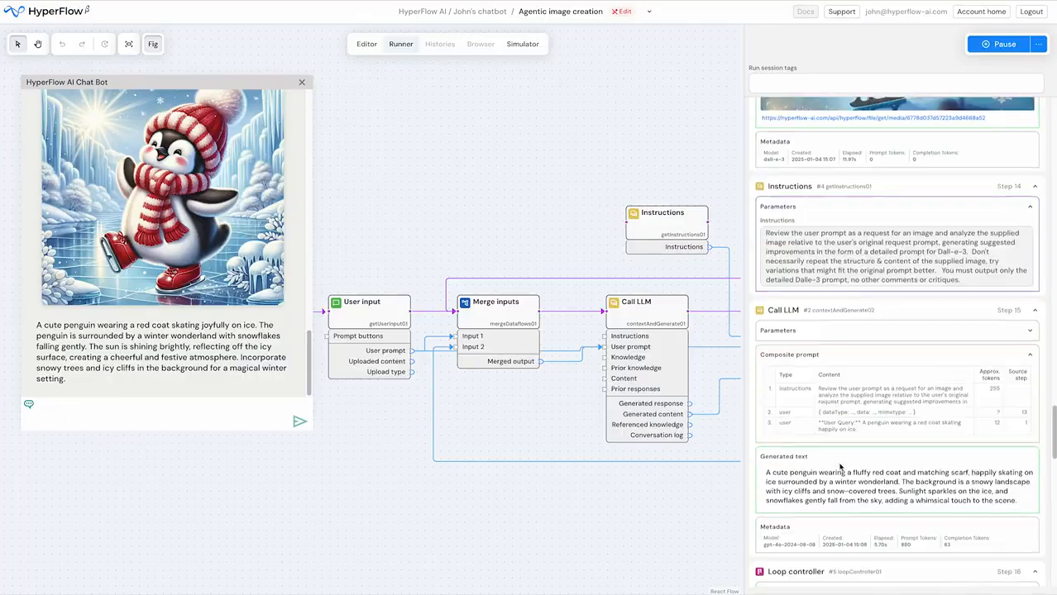
{"action": "right_click", "coordinate": [904, 224]}
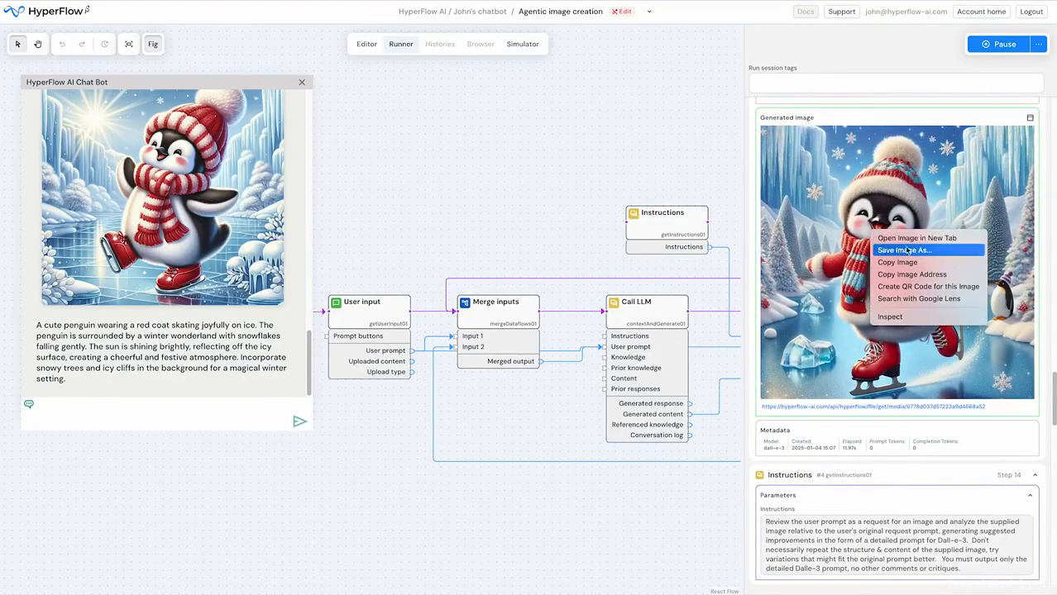
{"action": "left_click", "coordinate": [889, 429]}
{"action": "scroll", "coordinate": [928, 411], "scroll_direction": "down", "scroll_amount": 18}
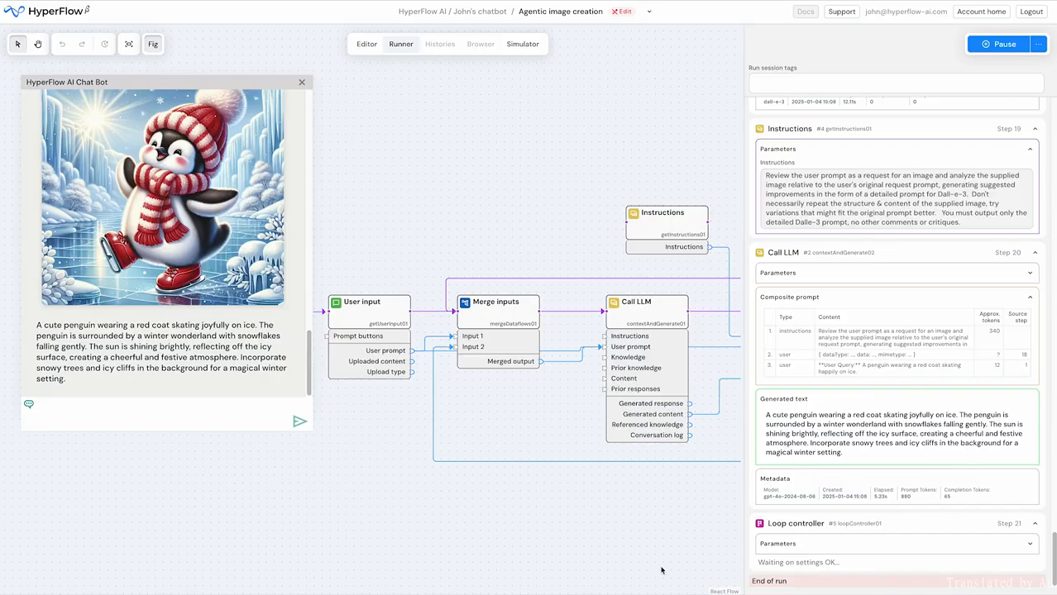
- Return to the flow editor and add a Choose a path node in the empty area above the User input node
{"action": "left_click_drag", "start_coordinate": [589, 435], "coordinate": [377, 473]}
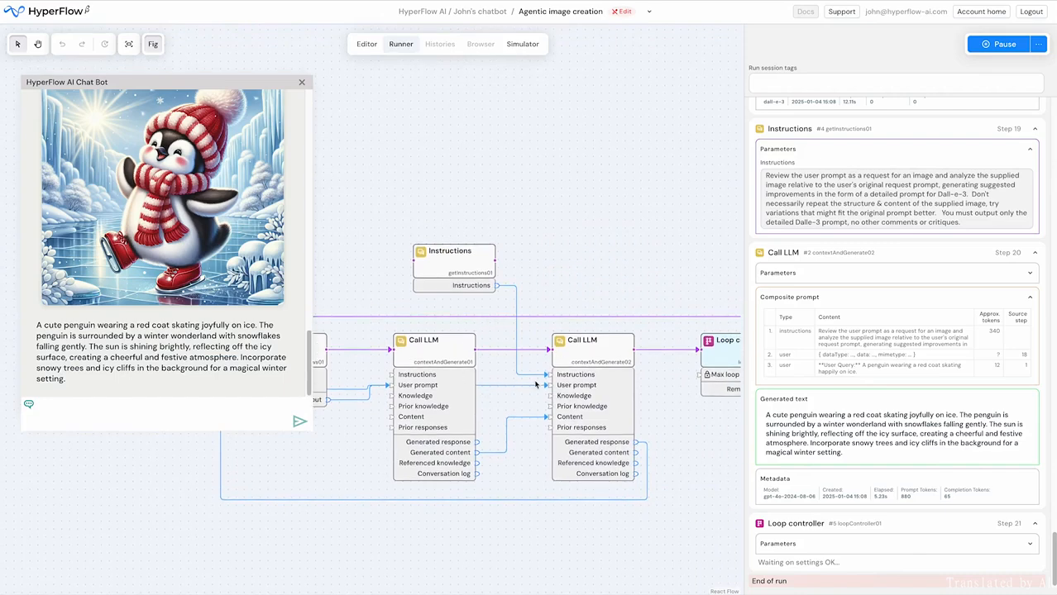
{"action": "left_click", "coordinate": [364, 48]}
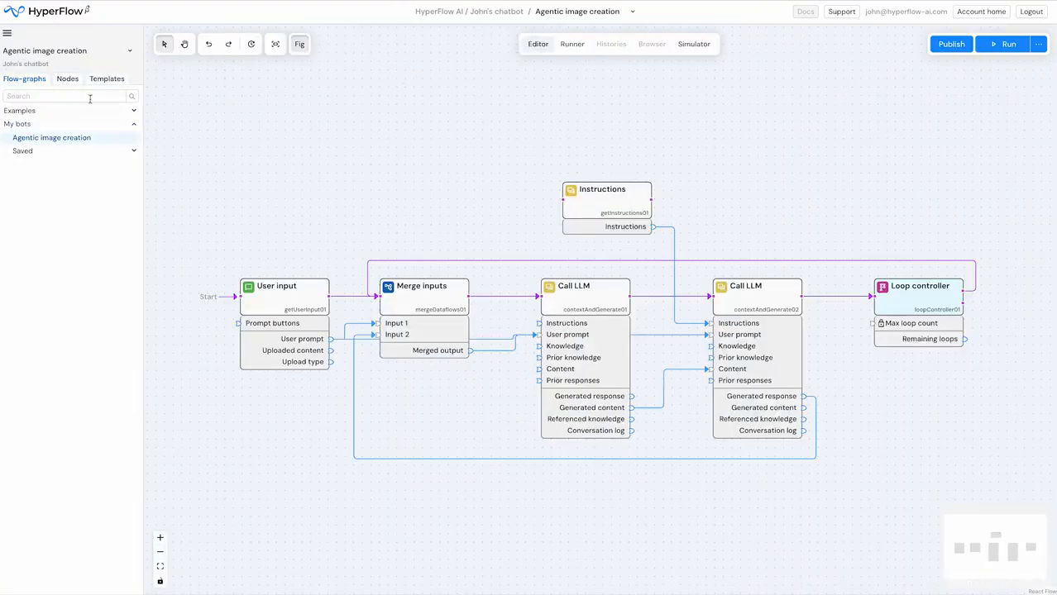
{"action": "left_click", "coordinate": [72, 83]}
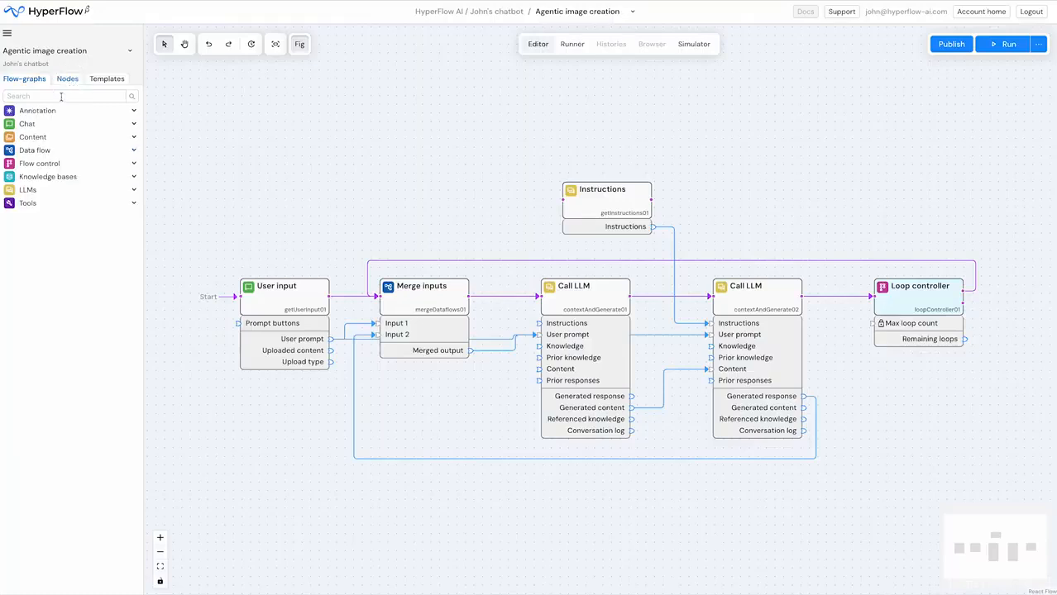
{"action": "left_click", "coordinate": [45, 164]}
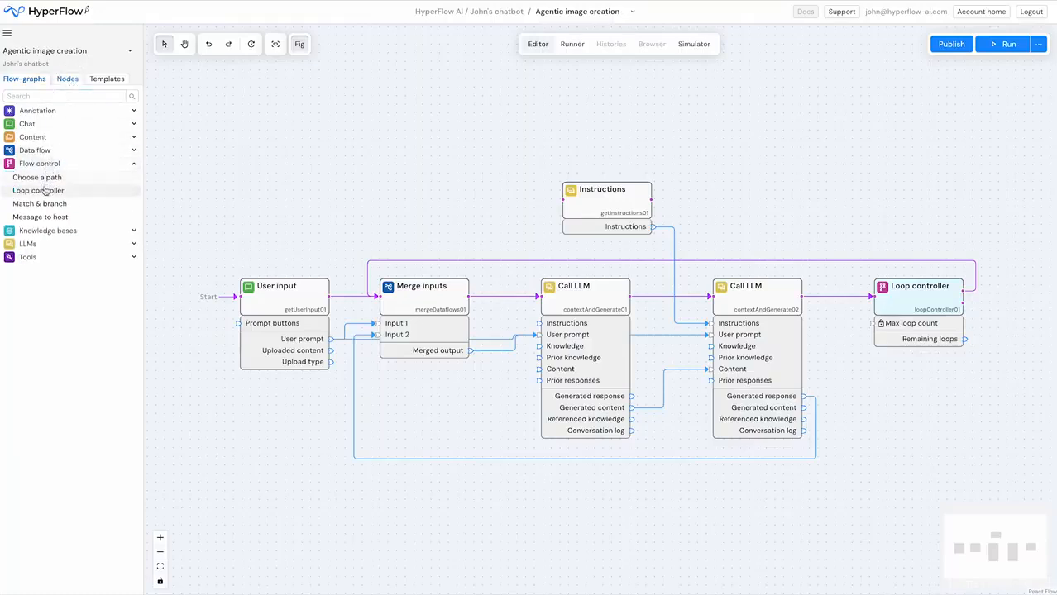
{"action": "left_click_drag", "start_coordinate": [45, 183], "coordinate": [314, 174]}
- Delete the Loop controller node and move the second Call LLM and Instructions nodes right to make room after the first Call LLM
{"action": "right_click", "coordinate": [913, 308]}
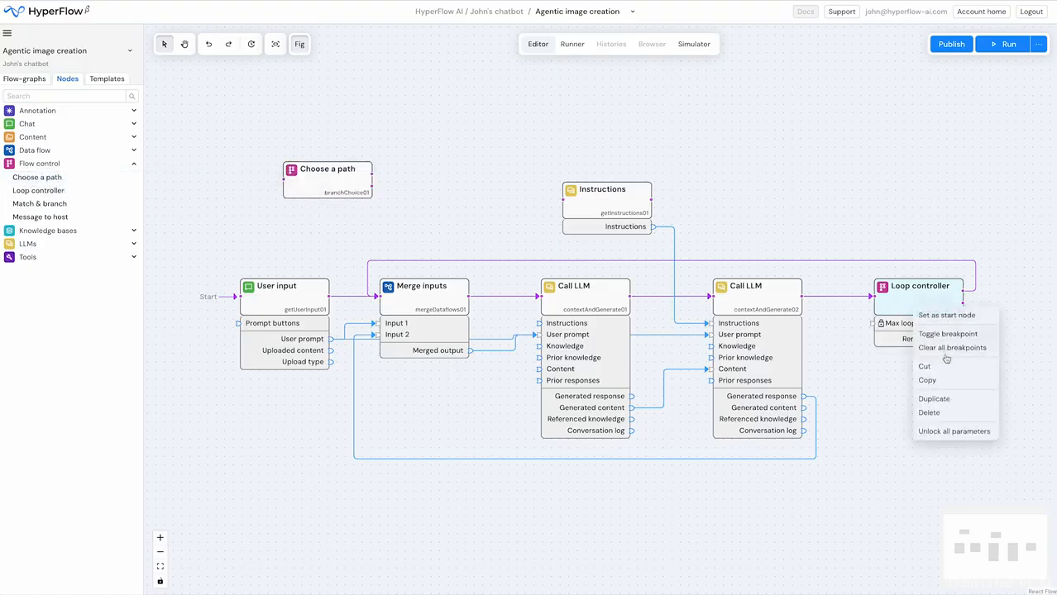
{"action": "left_click", "coordinate": [942, 412]}
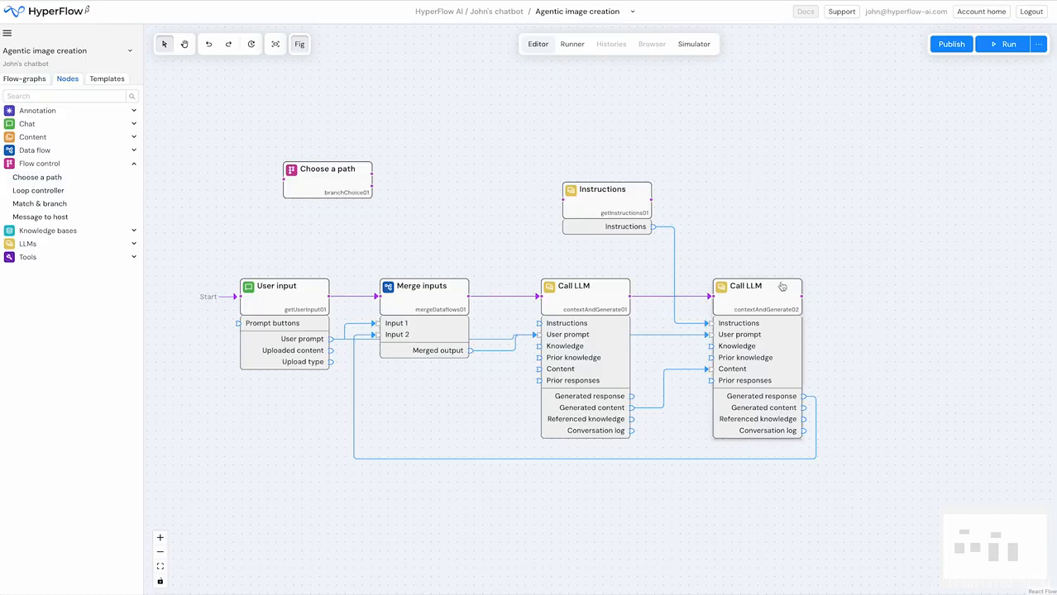
{"action": "mouse_move", "coordinate": [867, 267]}
{"action": "left_mouse_down"}
{"action": "mouse_move", "coordinate": [709, 246]}
{"action": "mouse_move", "coordinate": [655, 202]}
{"action": "left_mouse_up"}
{"action": "mouse_move", "coordinate": [817, 305]}
{"action": "left_mouse_down"}
{"action": "mouse_move", "coordinate": [632, 201]}
{"action": "mouse_move", "coordinate": [795, 203]}
{"action": "left_mouse_up"}
{"action": "left_click", "coordinate": [662, 229]}
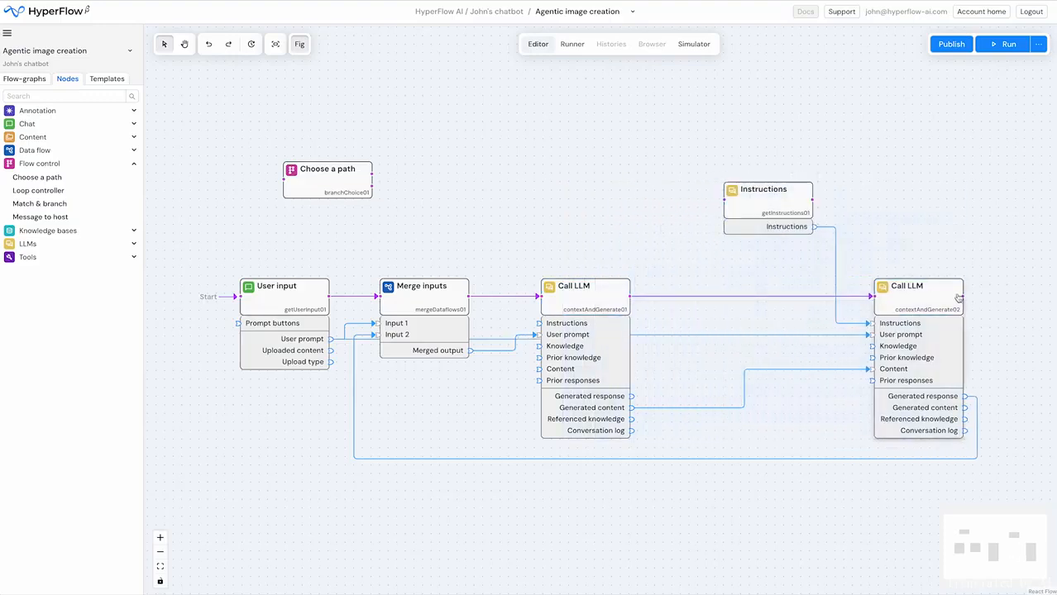
- Link the second Call LLM's flow back to Merge inputs, and replace the first Call LLM's outgoing flow link with one to Choose a path
{"action": "left_click_drag", "start_coordinate": [964, 296], "coordinate": [380, 295]}
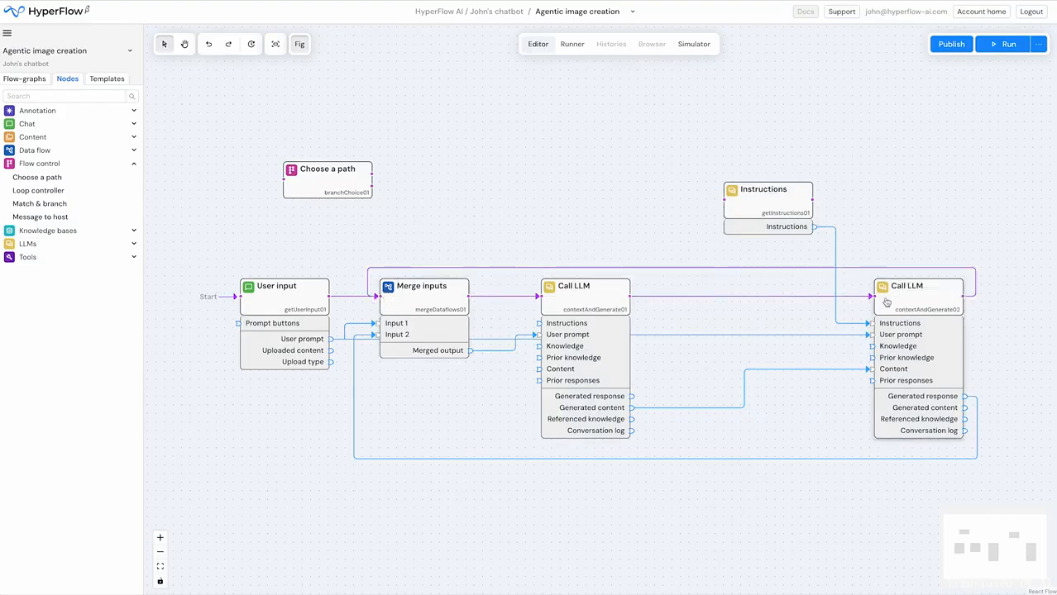
{"action": "left_click_drag", "start_coordinate": [871, 296], "coordinate": [823, 335]}
{"action": "left_click_drag", "start_coordinate": [330, 176], "coordinate": [750, 291]}
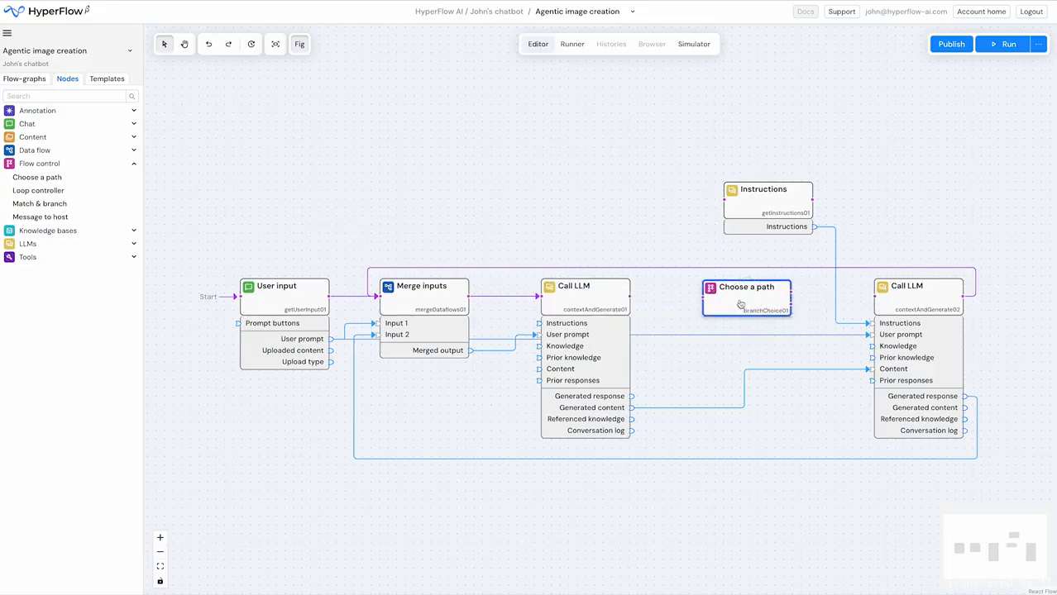
{"action": "left_click_drag", "start_coordinate": [631, 295], "coordinate": [689, 299]}
- Move the Choose a path, second Call LLM and Instructions nodes closer to the first Call LLM
{"action": "left_click_drag", "start_coordinate": [816, 146], "coordinate": [875, 286]}
{"action": "left_click_drag", "start_coordinate": [802, 157], "coordinate": [879, 303]}
{"action": "left_click", "coordinate": [647, 250]}
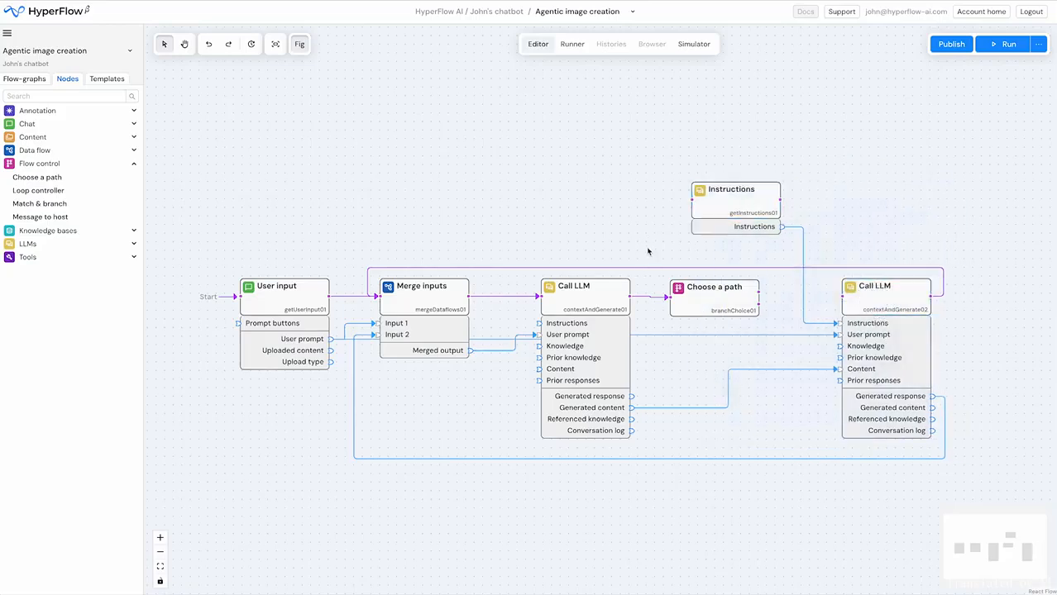
- Name the first branch of the Choose a path node "Keep going" and replace the name of Branch 2
{"action": "left_click", "coordinate": [714, 299]}
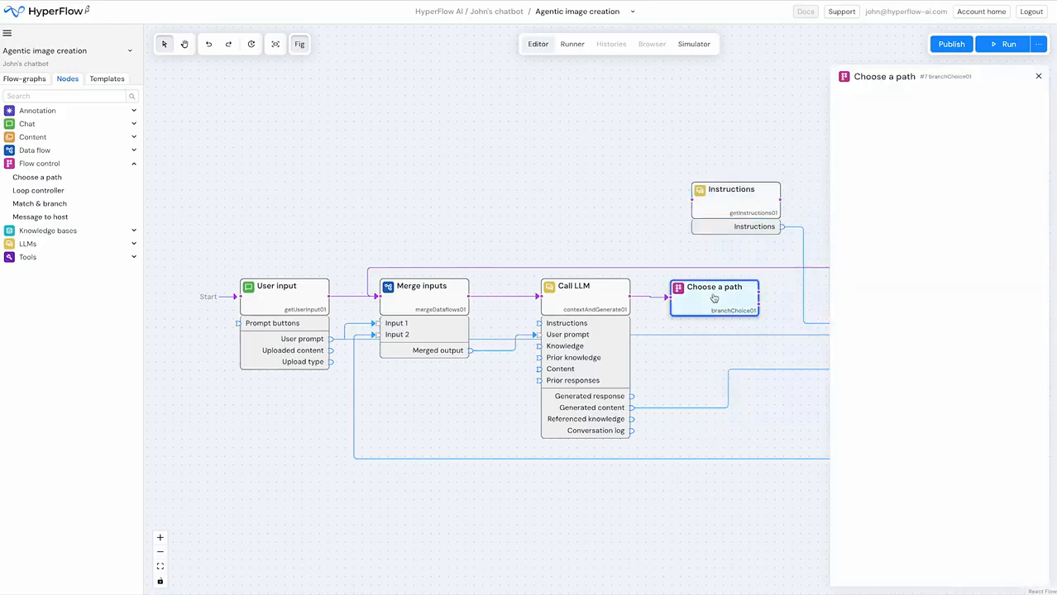
{"action": "triple_click", "coordinate": [897, 124]}
{"action": "type", "text": "Keep going"}
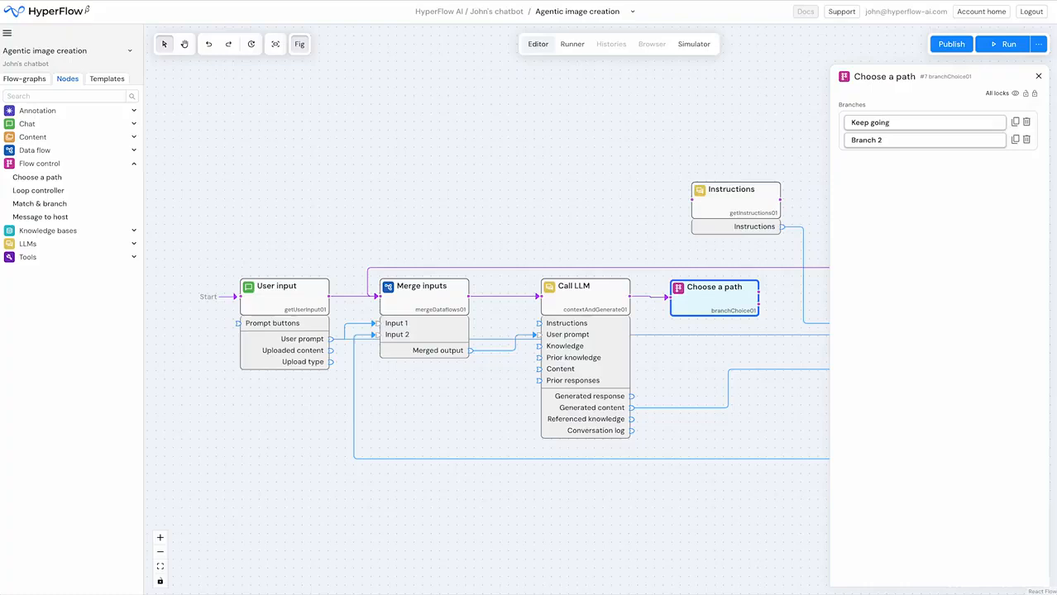
{"action": "triple_click", "coordinate": [869, 140]}
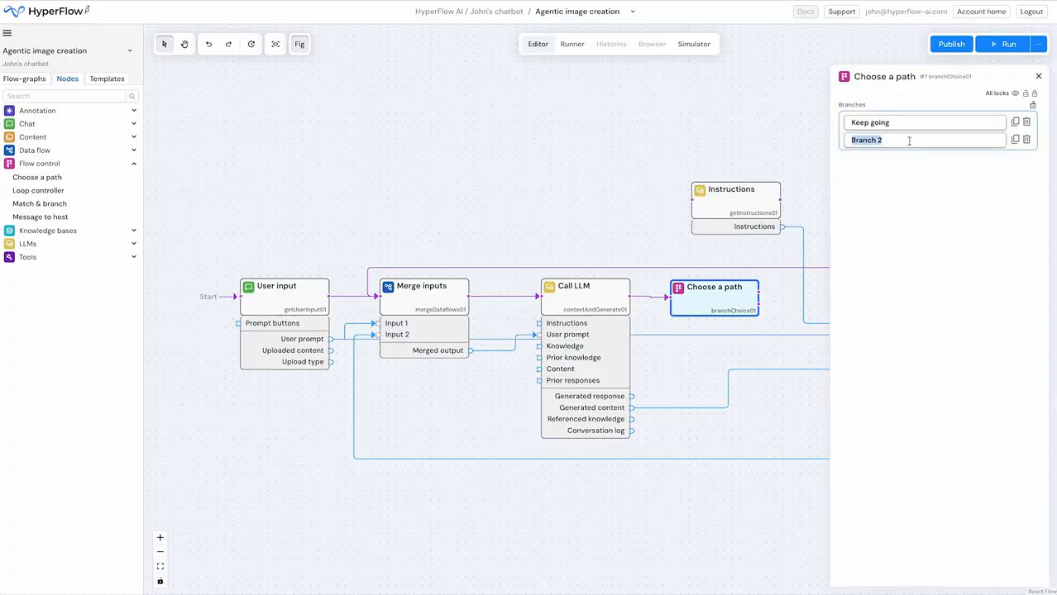
{"action": "type", "text": "S"}
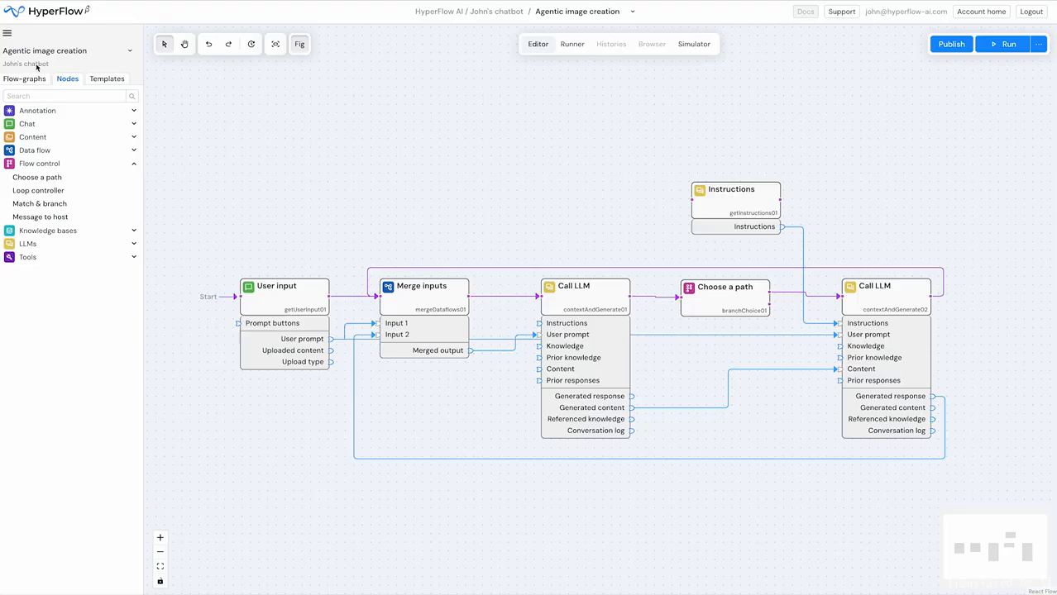
- Switch to the Bot mods project and open its upgraded first bot flow-graph
{"action": "left_click", "coordinate": [7, 34]}
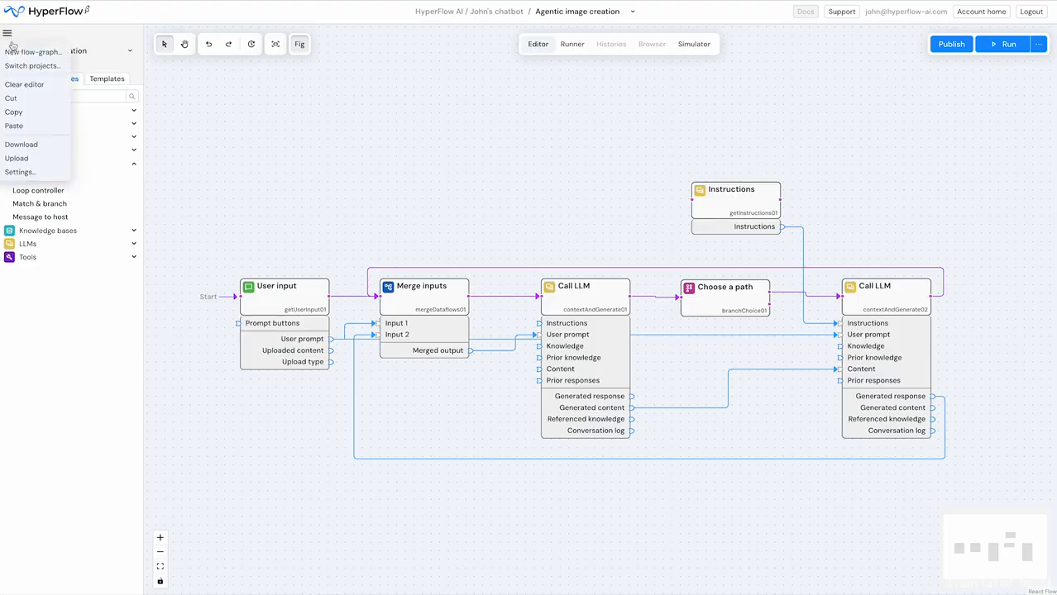
{"action": "left_click", "coordinate": [30, 71]}
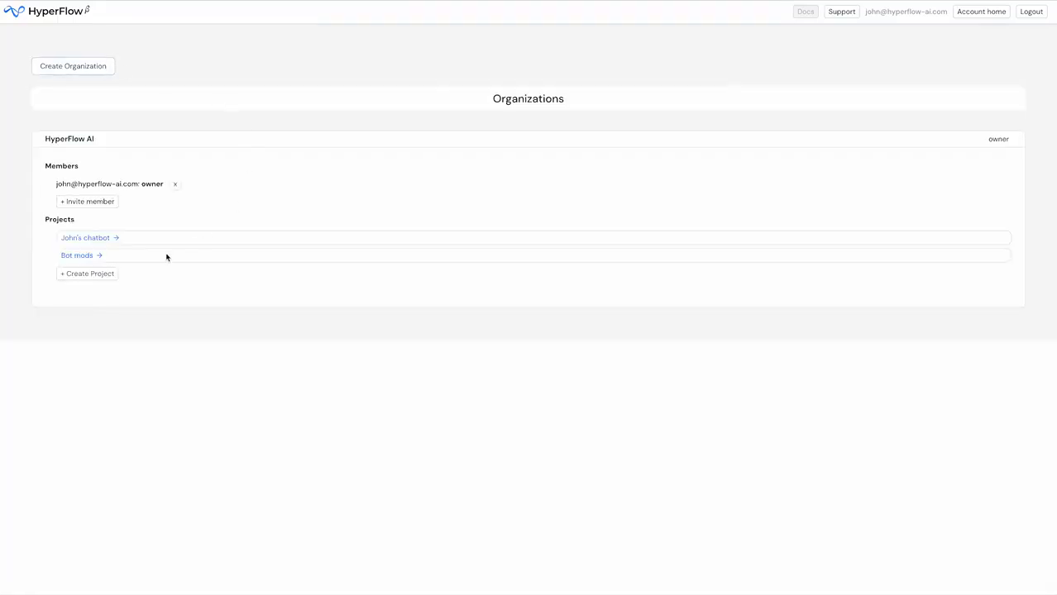
{"action": "left_click", "coordinate": [79, 256]}
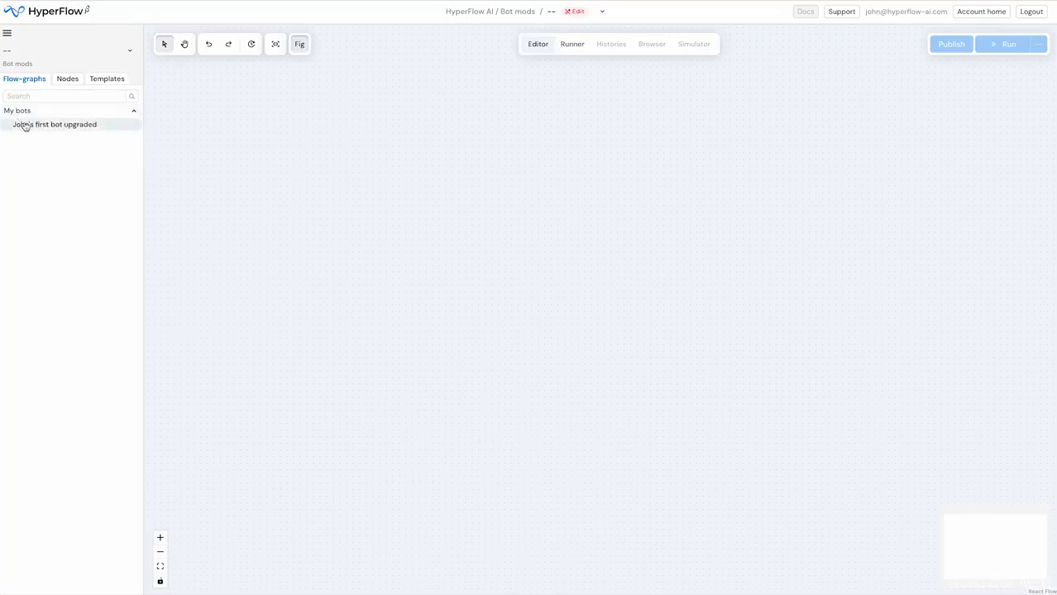
{"action": "left_click", "coordinate": [22, 124]}
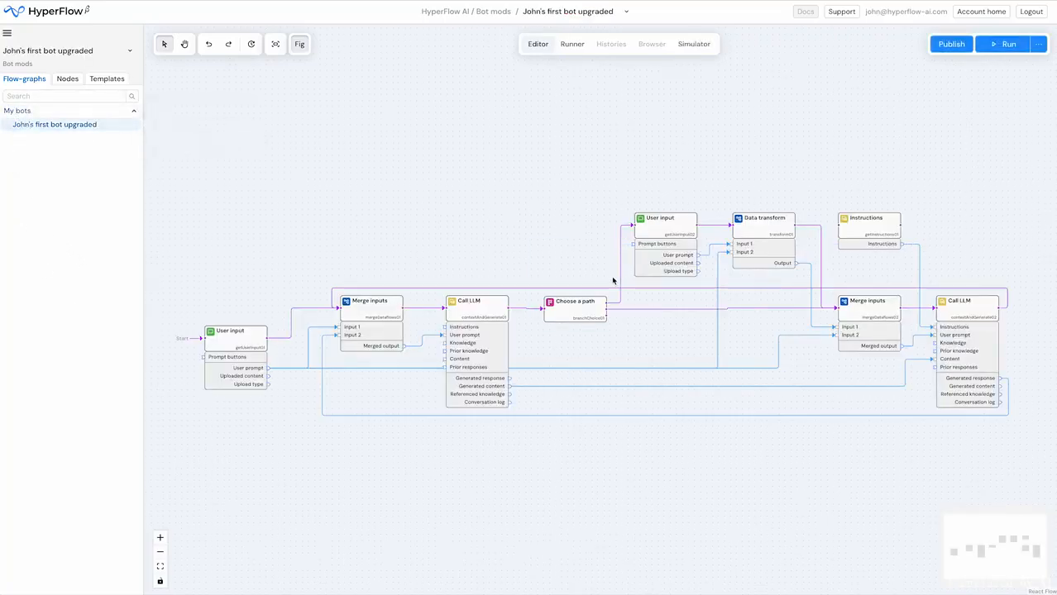
- Examine the branches defined in the Choose a path node of the upgraded bot
{"action": "scroll", "coordinate": [621, 292], "scroll_direction": "up", "scroll_amount": 4}
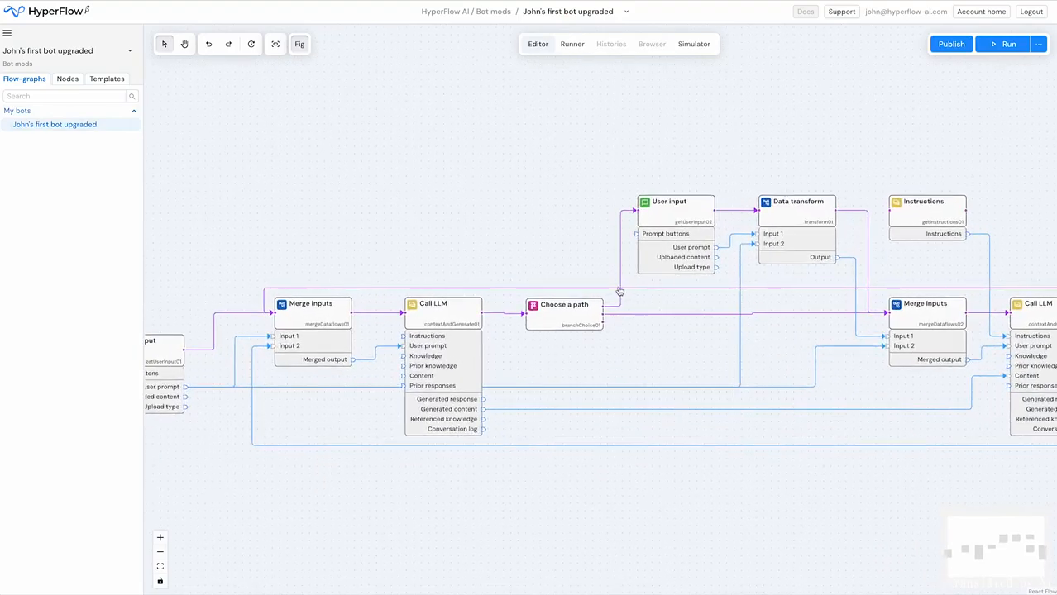
{"action": "left_click", "coordinate": [580, 317]}
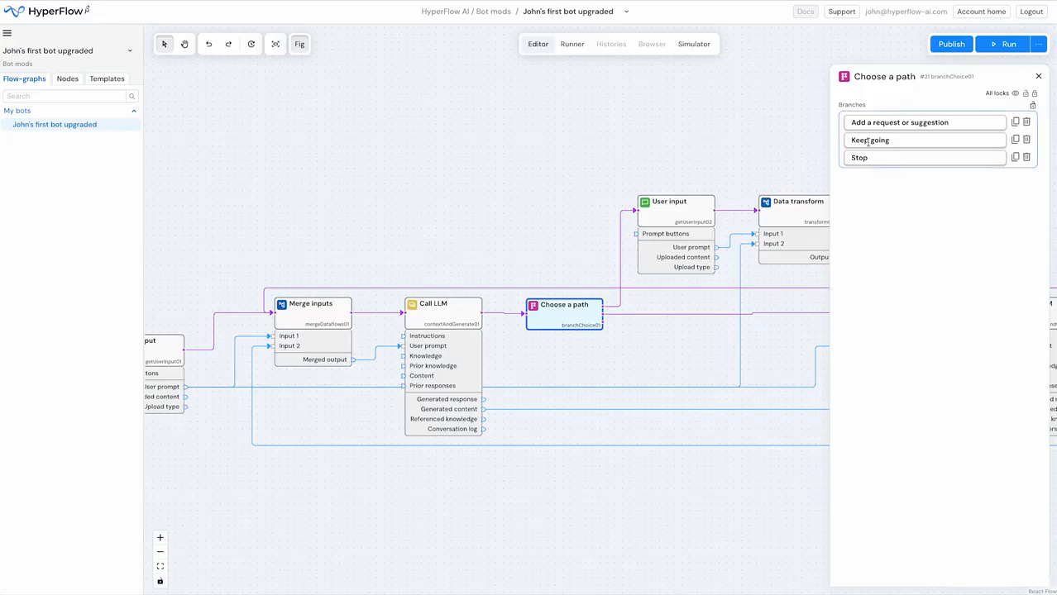
{"action": "left_click", "coordinate": [516, 222]}
- Inspect the Data transform node's input types and template, and review how the nodes around it are linked in the flow-graph
{"action": "left_click_drag", "start_coordinate": [579, 236], "coordinate": [350, 252]}
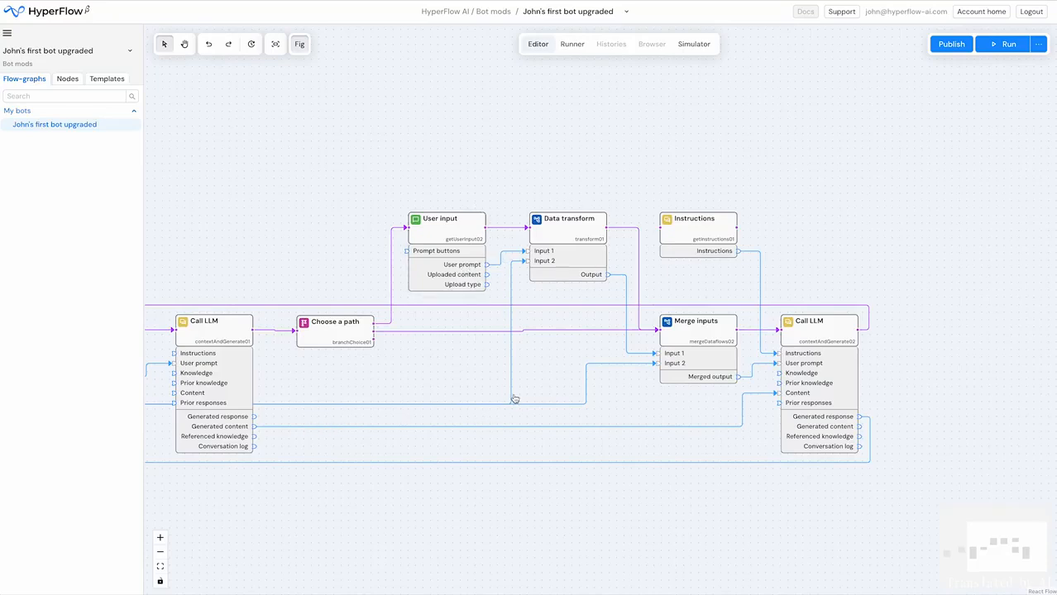
{"action": "left_click", "coordinate": [558, 236]}
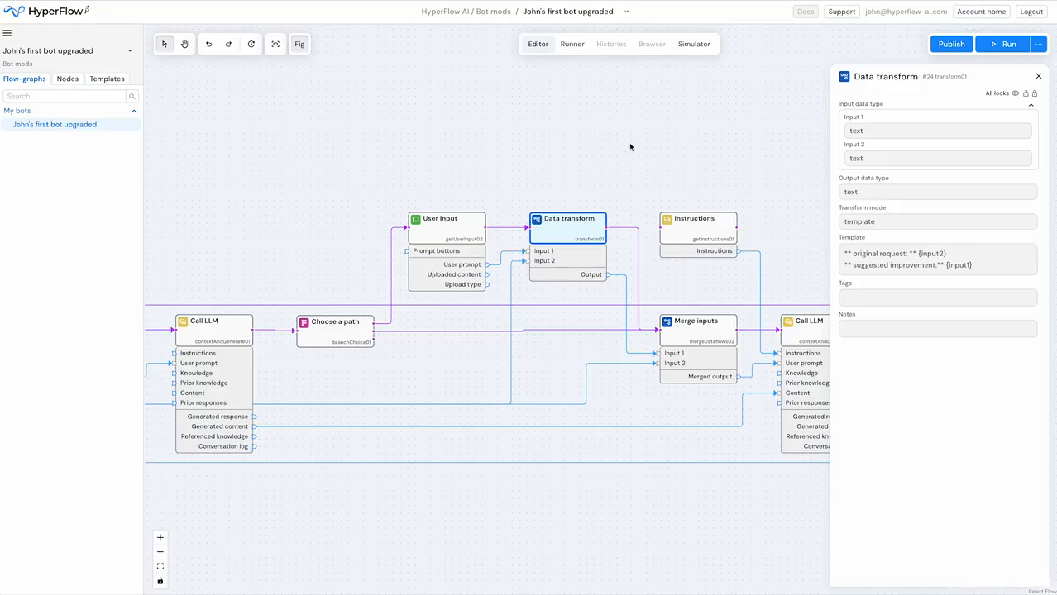
{"action": "left_click", "coordinate": [564, 184]}
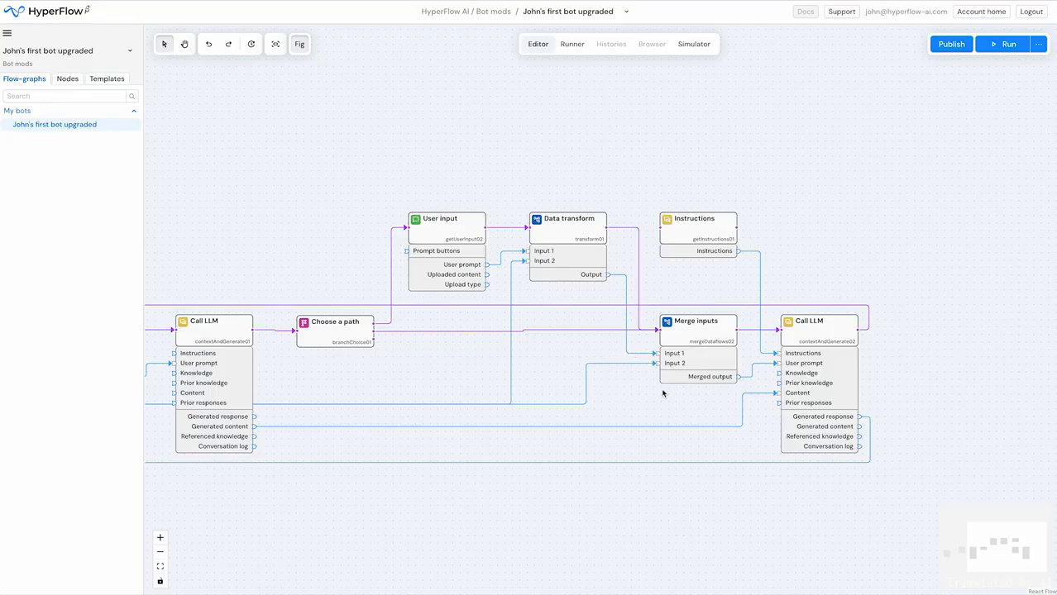
{"action": "left_click_drag", "start_coordinate": [380, 374], "coordinate": [521, 323]}
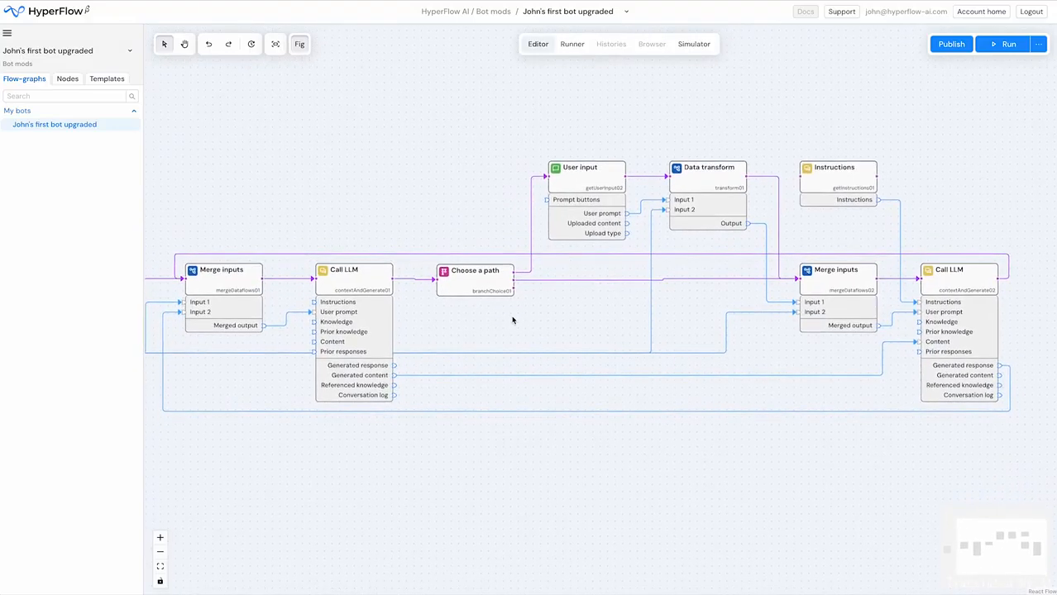
{"action": "scroll", "coordinate": [512, 320], "scroll_direction": "down", "scroll_amount": 3}
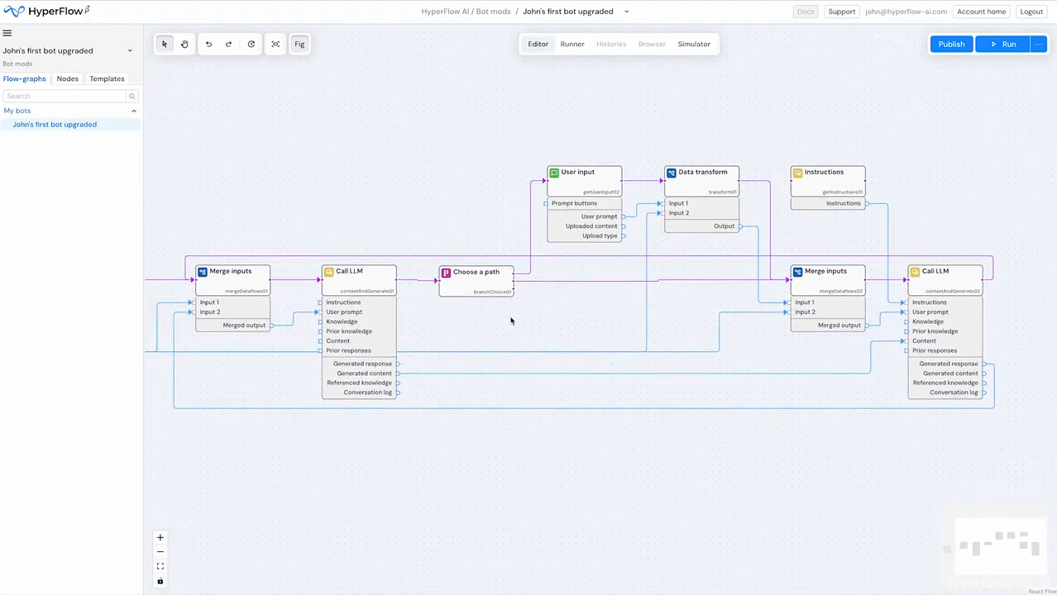
{"action": "left_click", "coordinate": [273, 43]}
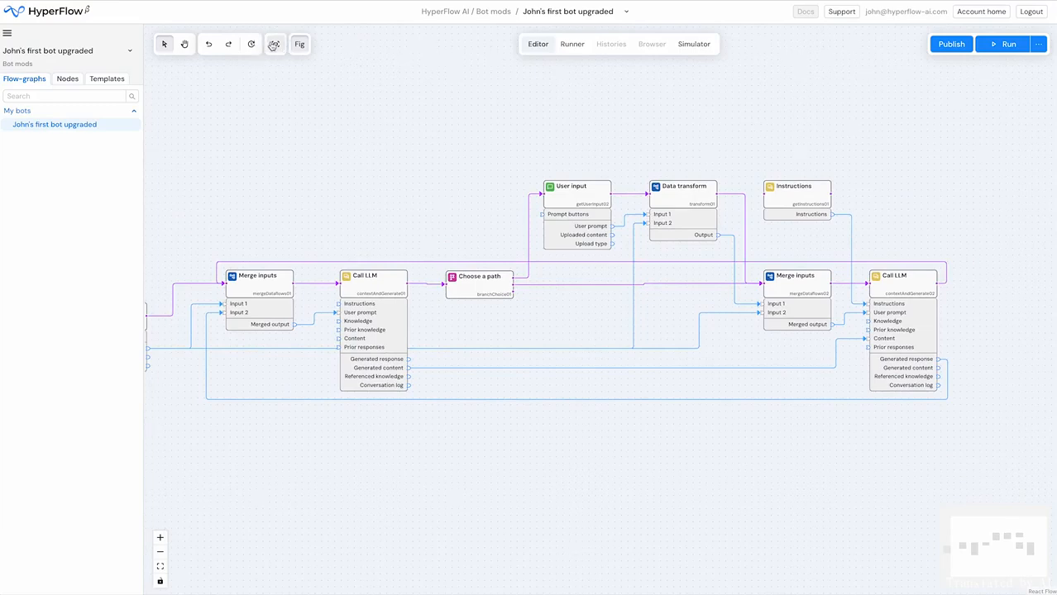